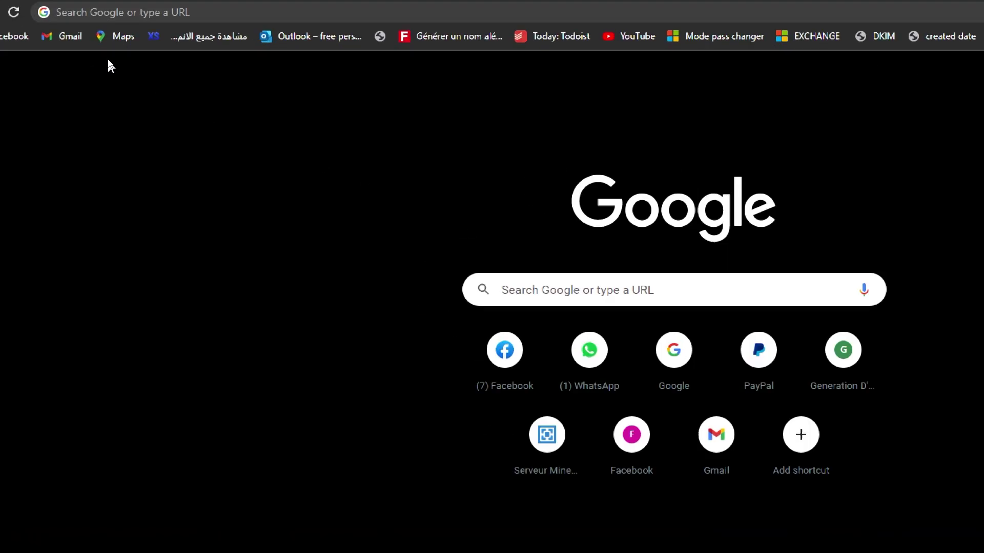
Search Google for "weebly", open the official Weebly website and start creating a website
{"action": "left_click", "coordinate": [198, 12]}
{"action": "type", "text": "weebly"}
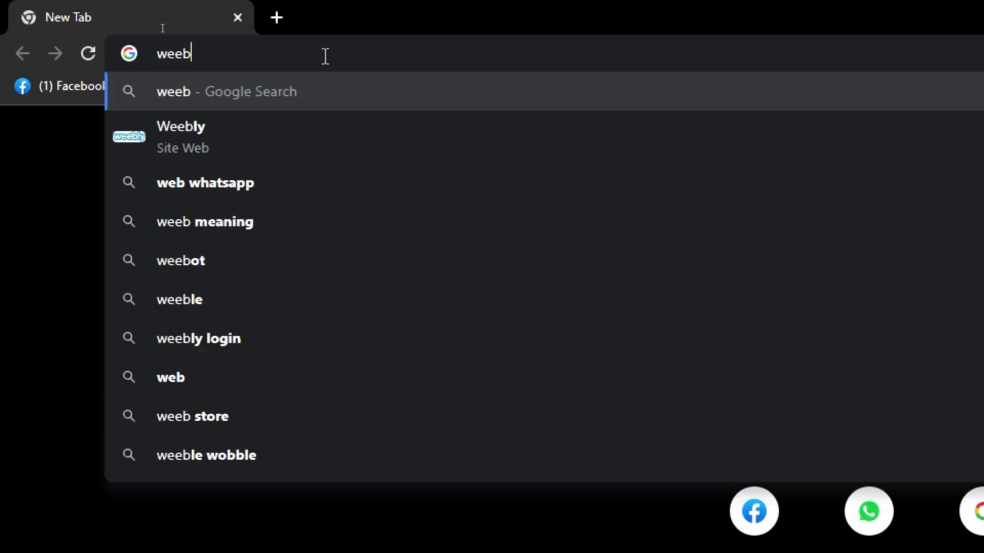
{"action": "key", "text": "Return"}
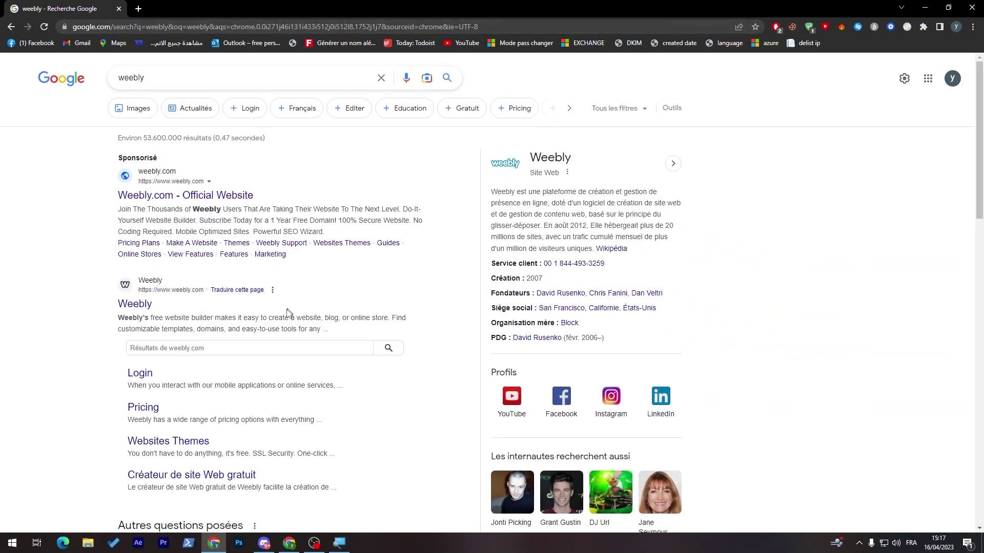
{"action": "left_click", "coordinate": [132, 307]}
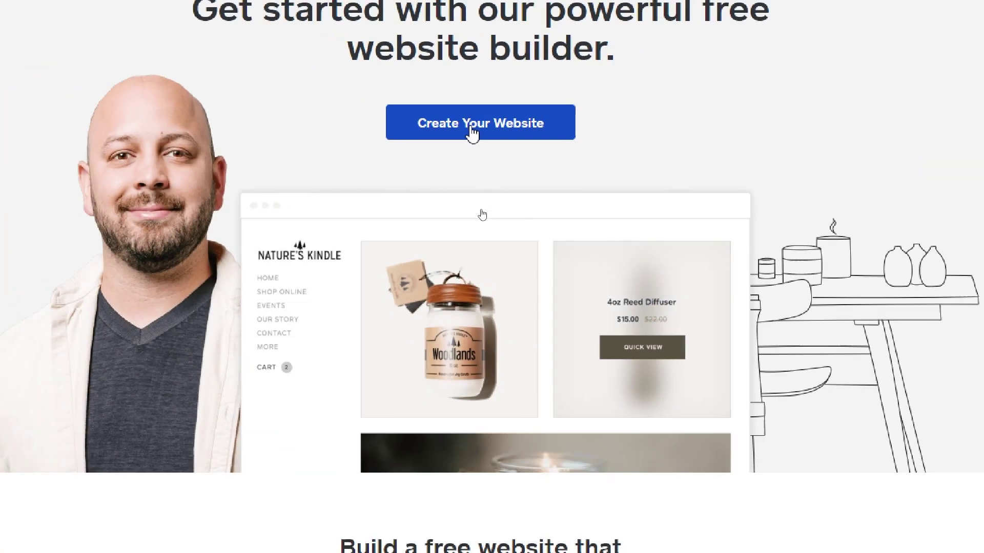
{"action": "left_click", "coordinate": [471, 131]}
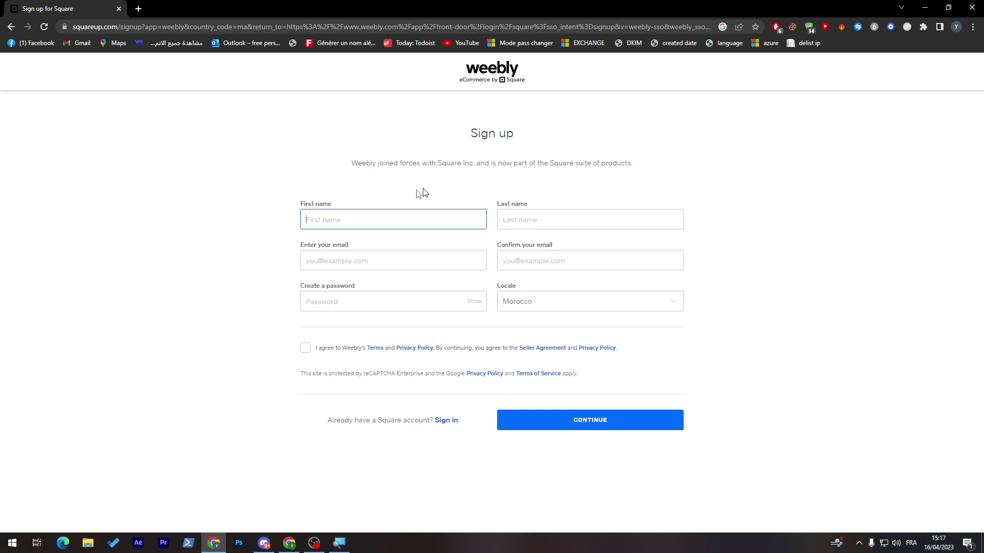
Fill in the first name and last name in the Weebly sign-up form
{"action": "left_click", "coordinate": [354, 213]}
{"action": "type", "text": "loly"}
{"action": "left_click", "coordinate": [558, 224]}
{"action": "type", "text": "lope"}
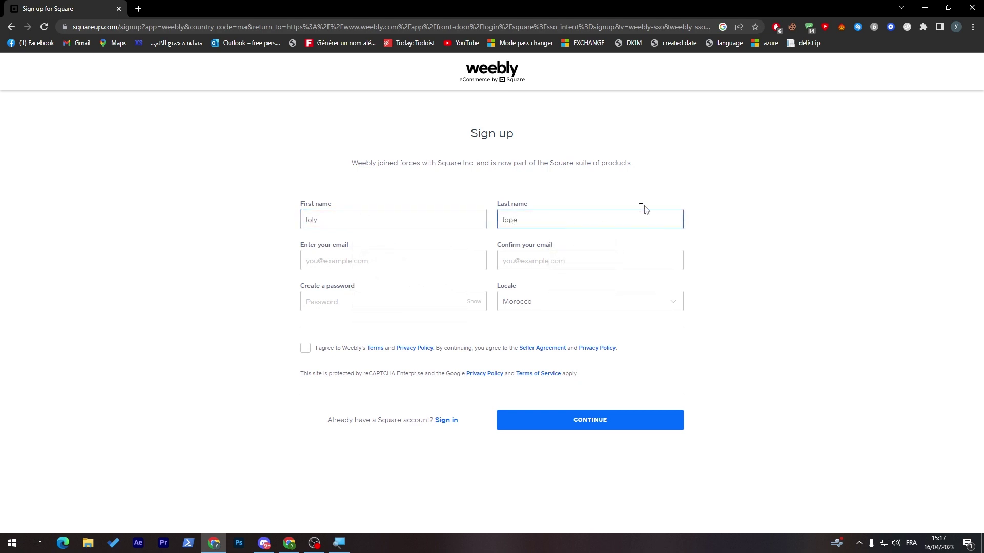
{"action": "left_click", "coordinate": [748, 191]}
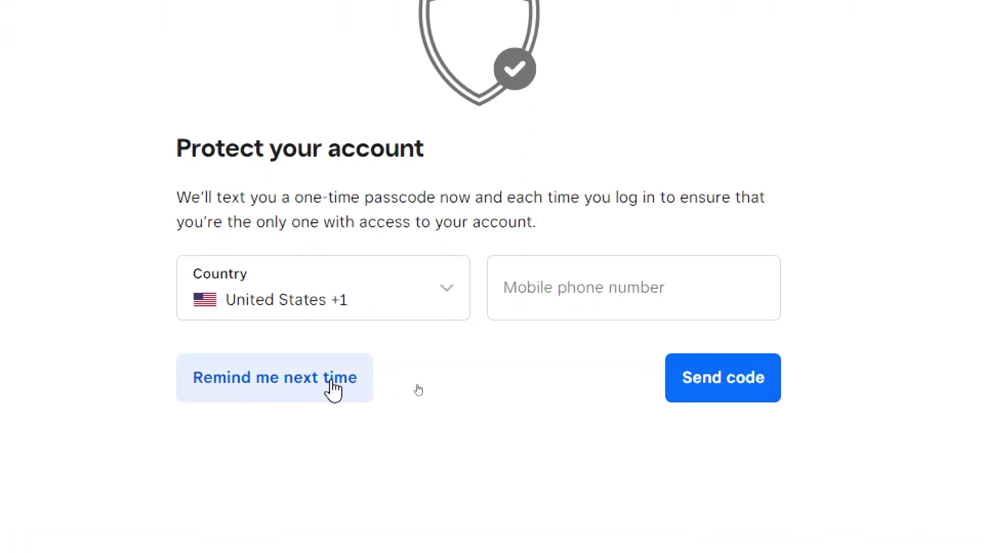
Postpone the phone-based account protection, continue to Square and choose to build a personal website with Weebly Websites
{"action": "left_click", "coordinate": [342, 392]}
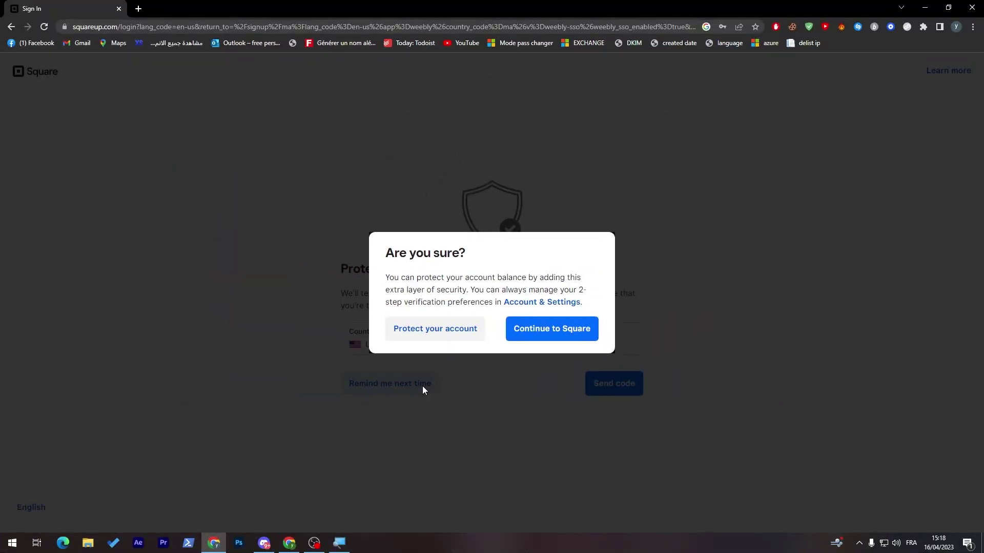
{"action": "left_click", "coordinate": [541, 342]}
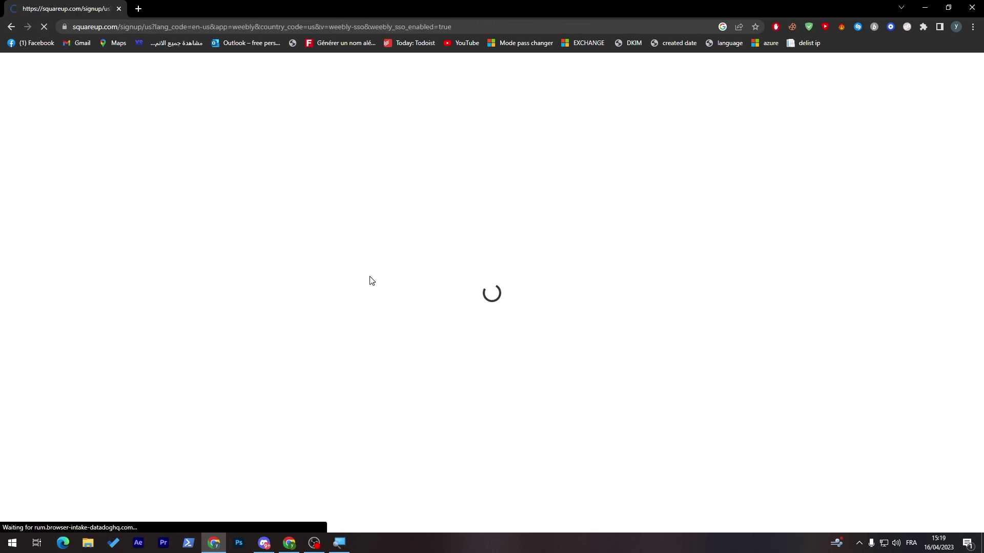
{"action": "left_click", "coordinate": [293, 186]}
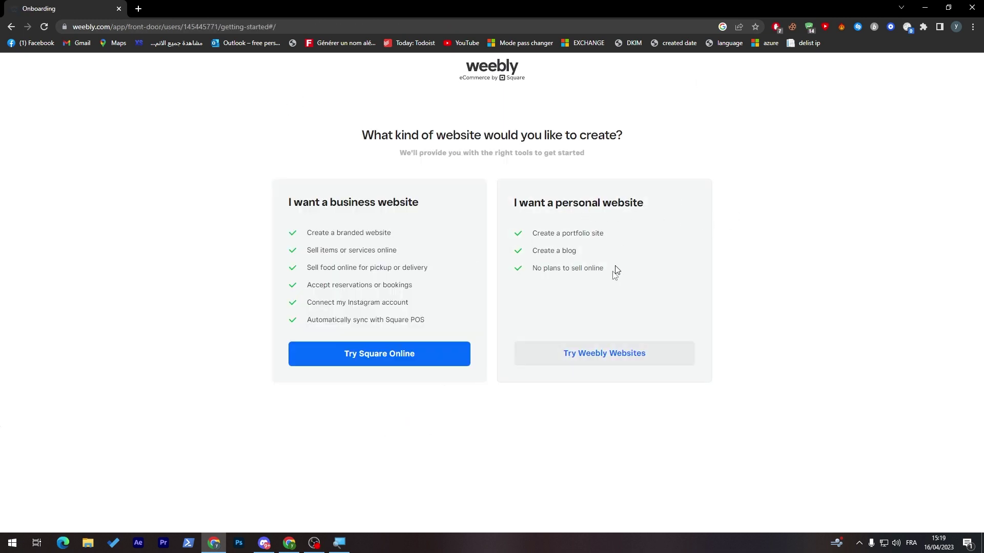
{"action": "left_click", "coordinate": [589, 361]}
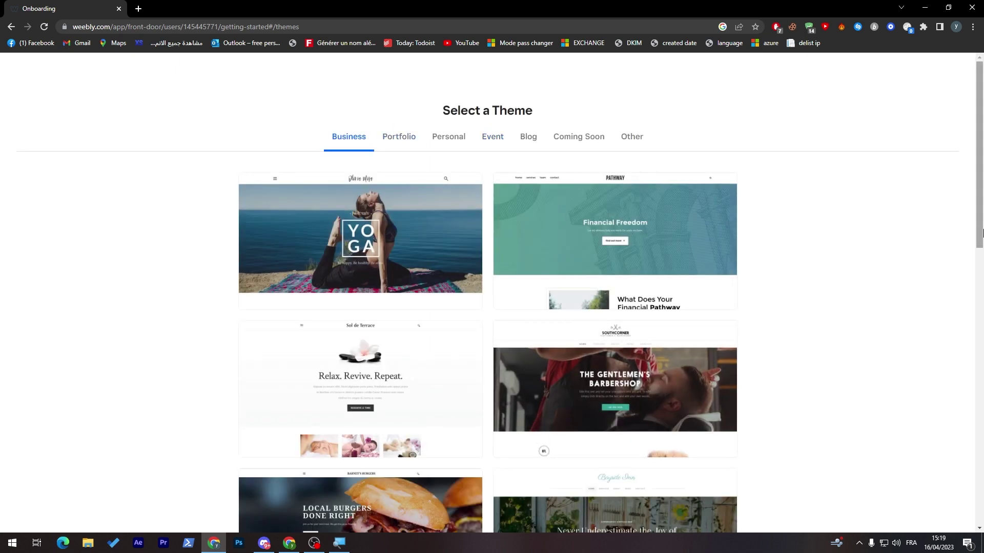
Look through the themes offered in the Business, Blog and Event categories
{"action": "mouse_move", "coordinate": [982, 234]}
{"action": "left_mouse_down"}
{"action": "mouse_move", "coordinate": [981, 270]}
{"action": "mouse_move", "coordinate": [977, 236]}
{"action": "left_mouse_up"}
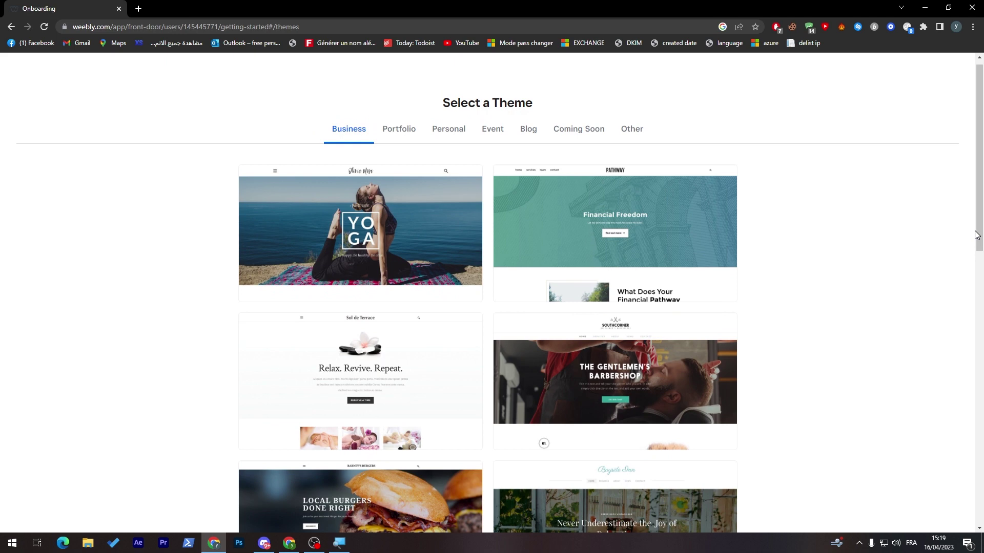
{"action": "left_click_drag", "start_coordinate": [978, 236], "coordinate": [977, 236]}
{"action": "left_click", "coordinate": [522, 130]}
{"action": "scroll", "coordinate": [982, 338], "scroll_direction": "down", "scroll_amount": 4}
{"action": "scroll", "coordinate": [982, 338], "scroll_direction": "up", "scroll_amount": 5}
{"action": "left_click", "coordinate": [499, 143]}
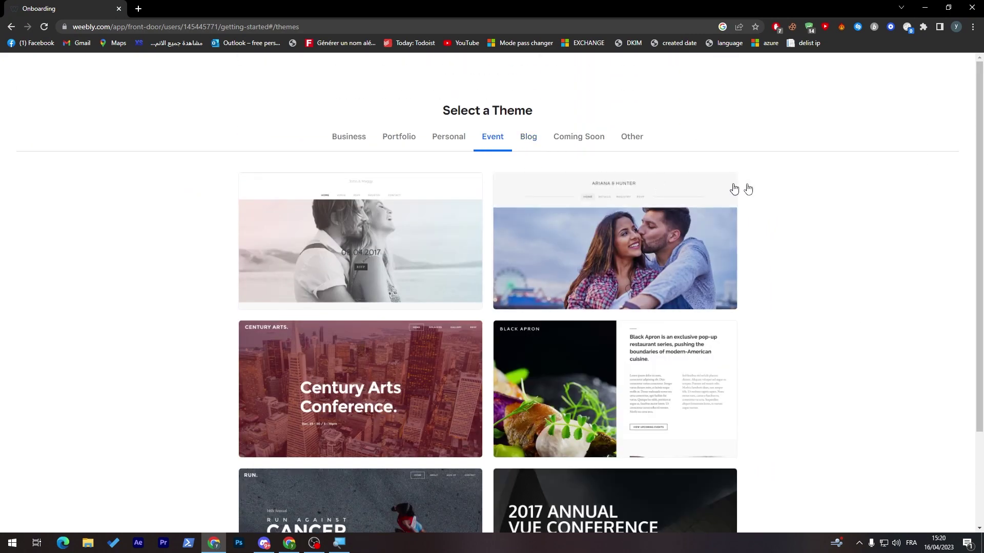
{"action": "scroll", "coordinate": [666, 185], "scroll_direction": "down", "scroll_amount": 2}
{"action": "scroll", "coordinate": [589, 169], "scroll_direction": "up", "scroll_amount": 2}
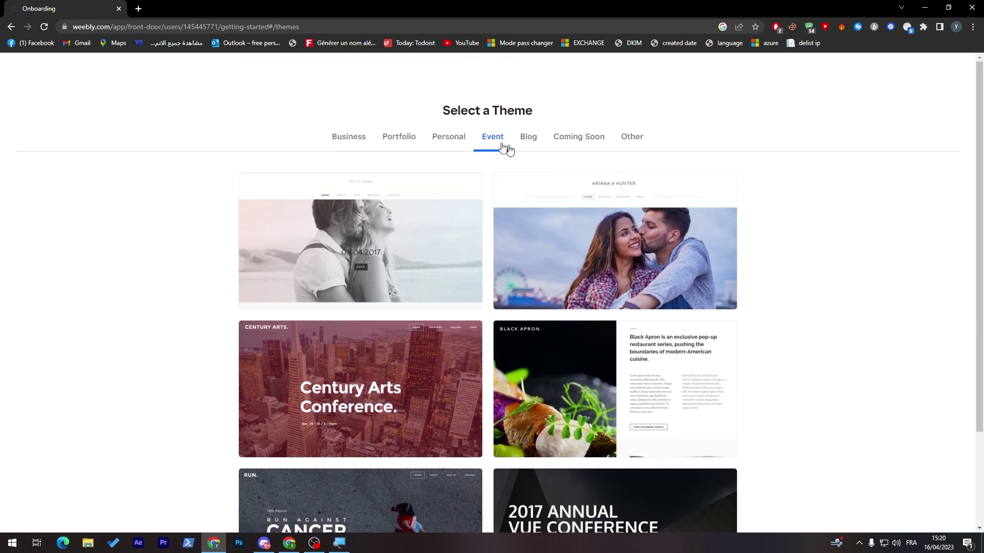
Look through the themes in the Portfolio and Personal categories
{"action": "left_click", "coordinate": [421, 135]}
{"action": "scroll", "coordinate": [446, 154], "scroll_direction": "down", "scroll_amount": 2}
{"action": "scroll", "coordinate": [445, 154], "scroll_direction": "up", "scroll_amount": 2}
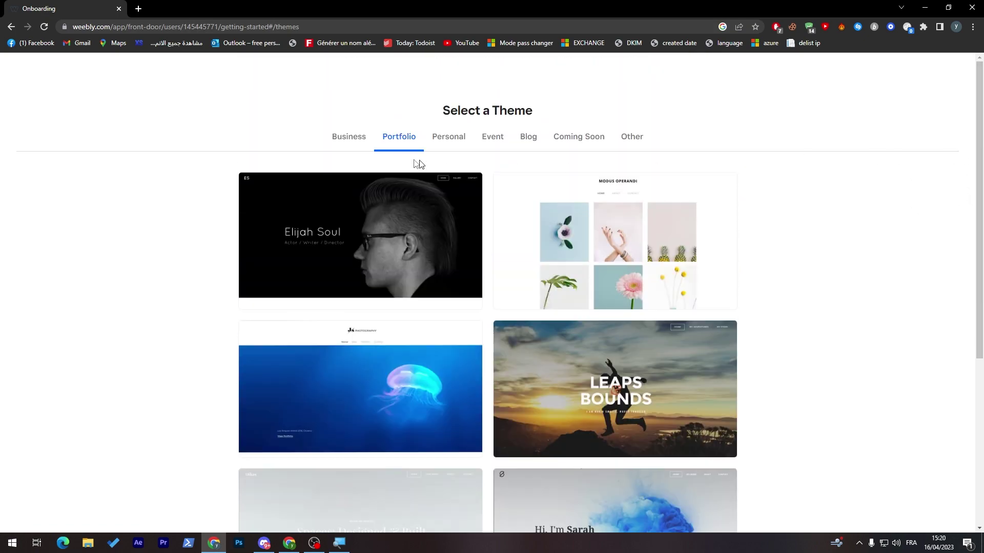
{"action": "left_click", "coordinate": [444, 141]}
{"action": "left_click_drag", "start_coordinate": [982, 150], "coordinate": [952, 169]}
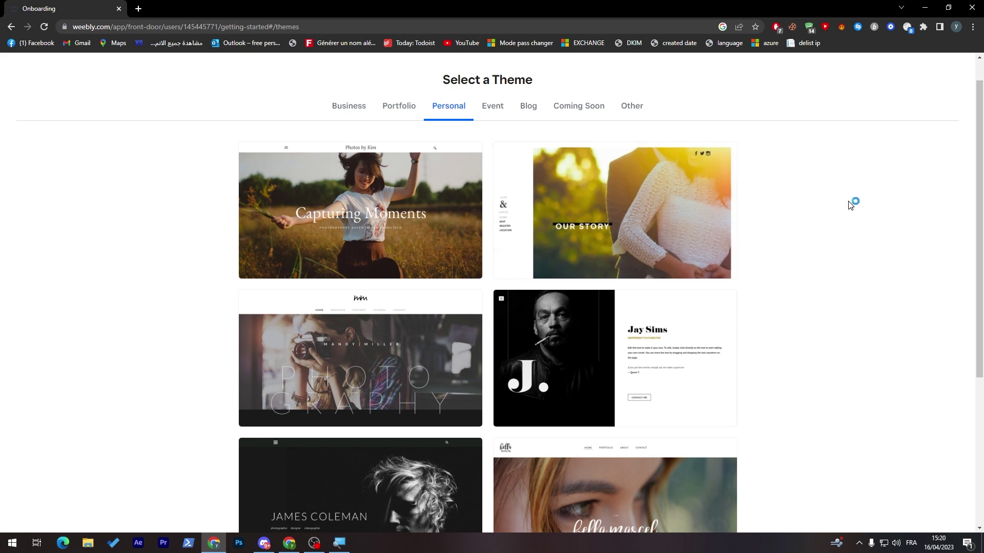
Preview the Personal theme with the blue ink cloud from beginning to end and close the preview
{"action": "scroll", "coordinate": [960, 256], "scroll_direction": "down", "scroll_amount": 4}
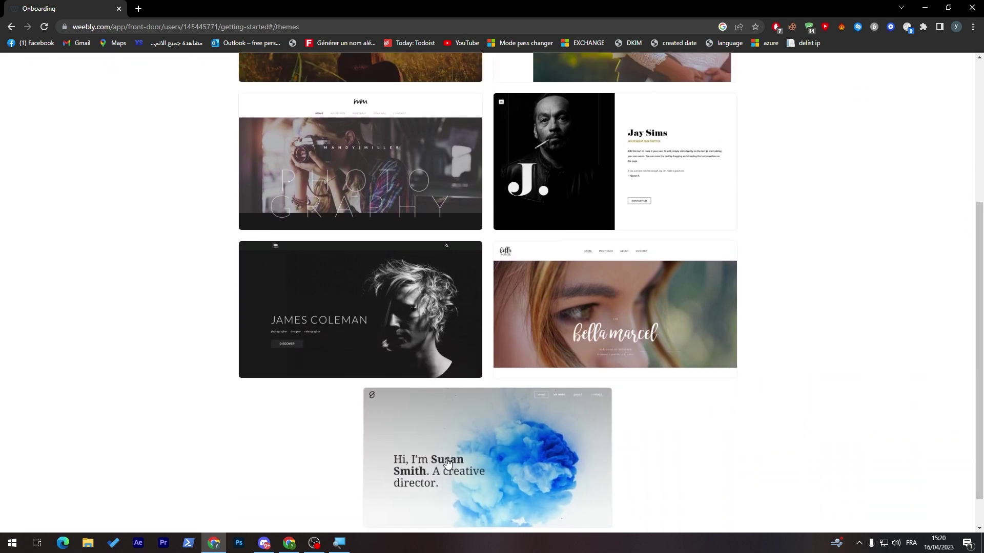
{"action": "left_click", "coordinate": [461, 432]}
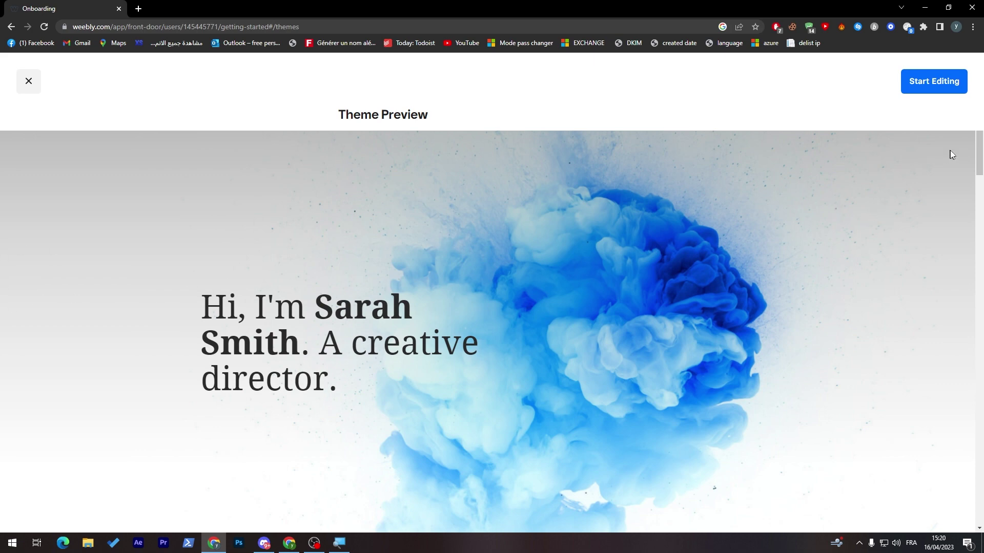
{"action": "left_click_drag", "start_coordinate": [979, 164], "coordinate": [952, 394]}
{"action": "left_click_drag", "start_coordinate": [977, 485], "coordinate": [918, 165]}
{"action": "left_click", "coordinate": [22, 96]}
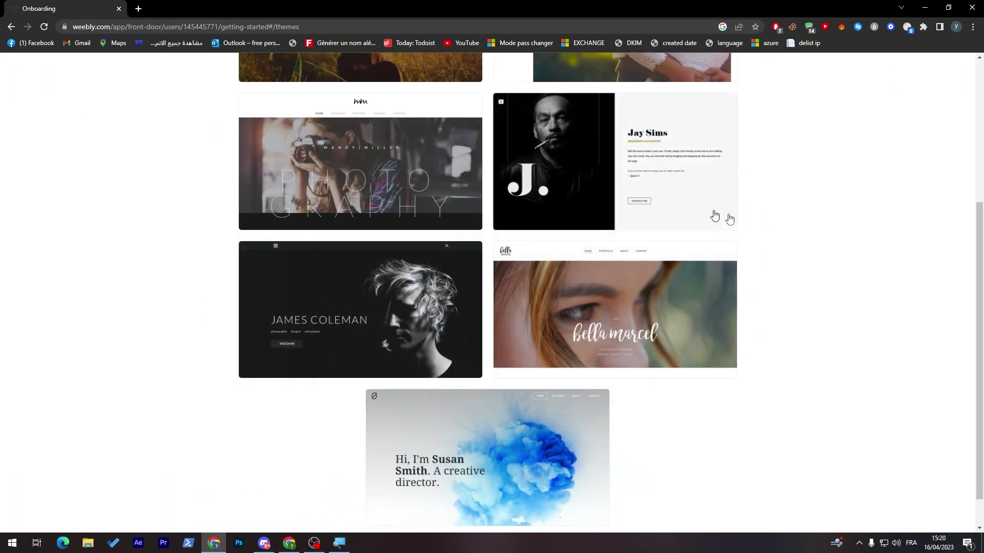
Choose the Pathway "Financial Freedom" theme from the Business category and start editing the site with it
{"action": "scroll", "coordinate": [646, 185], "scroll_direction": "up", "scroll_amount": 5}
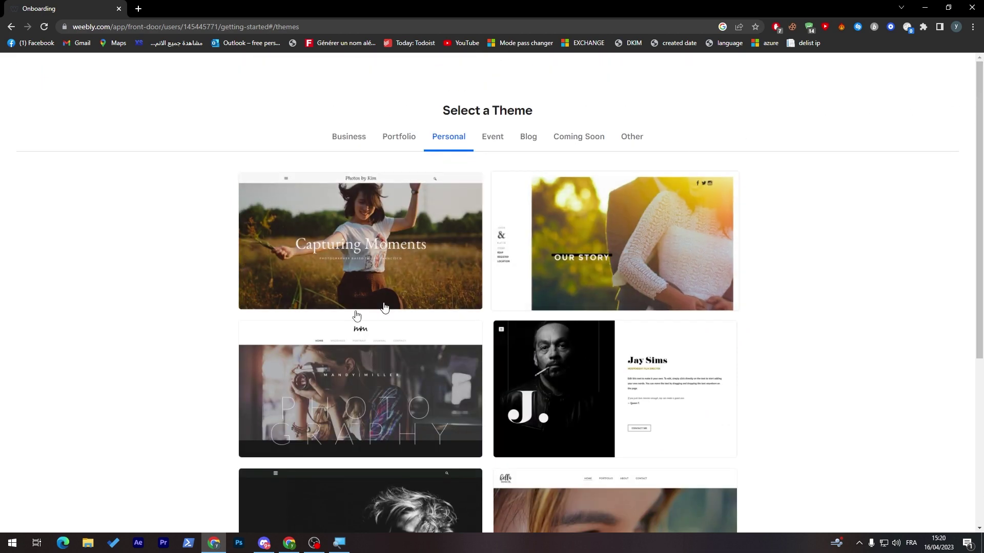
{"action": "left_click", "coordinate": [390, 138]}
{"action": "left_click", "coordinate": [359, 137]}
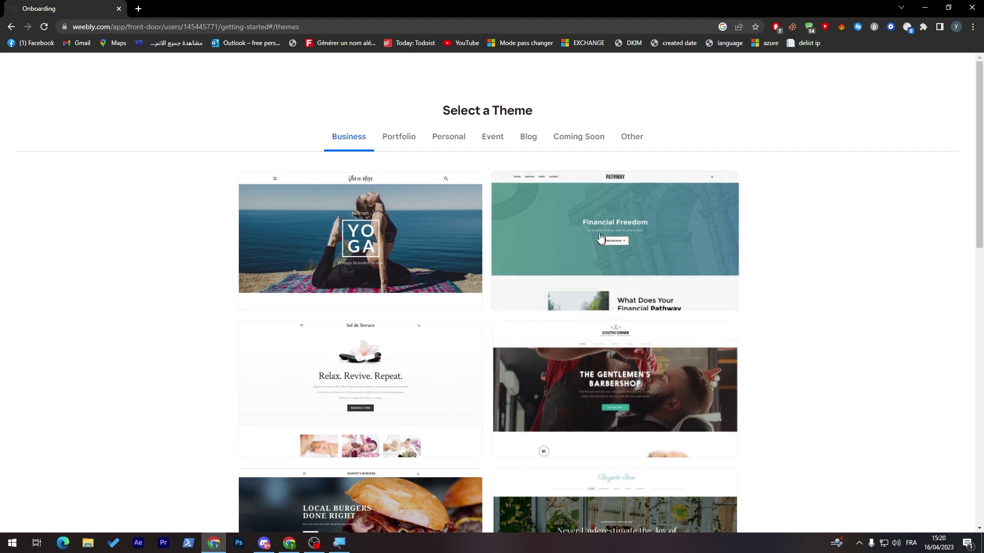
{"action": "left_click", "coordinate": [617, 245]}
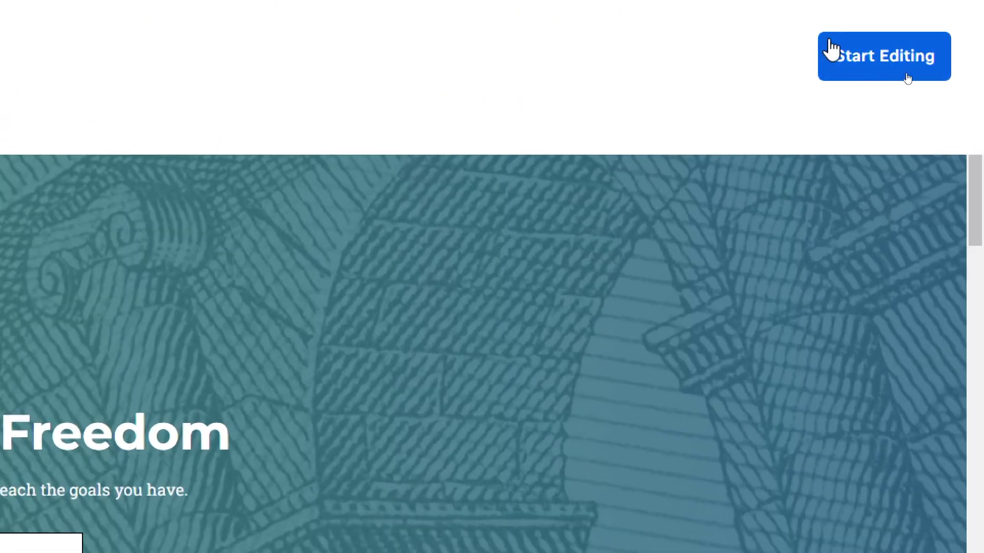
{"action": "left_click", "coordinate": [910, 80]}
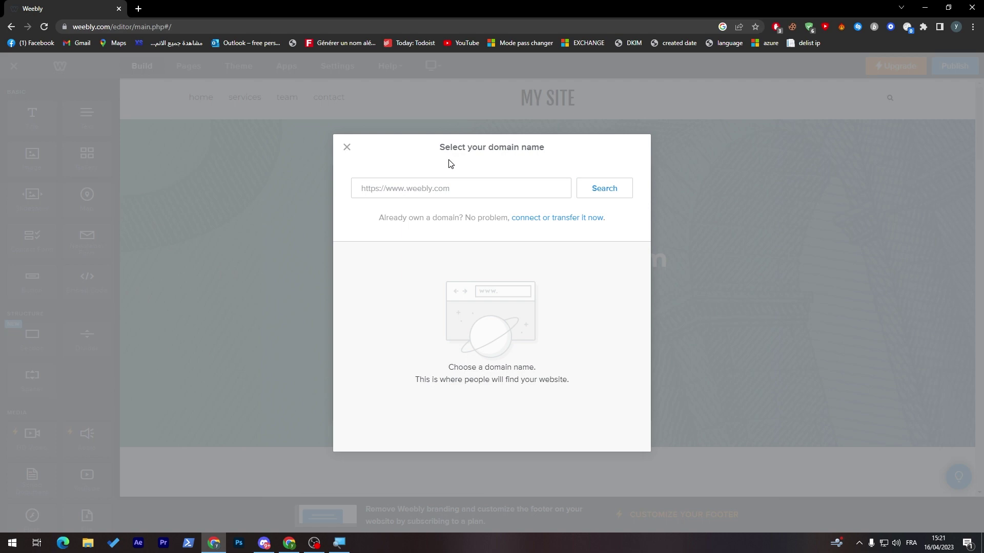
Dismiss the domain name selection and reload the editor with the updated Color Block app
{"action": "left_click", "coordinate": [347, 147]}
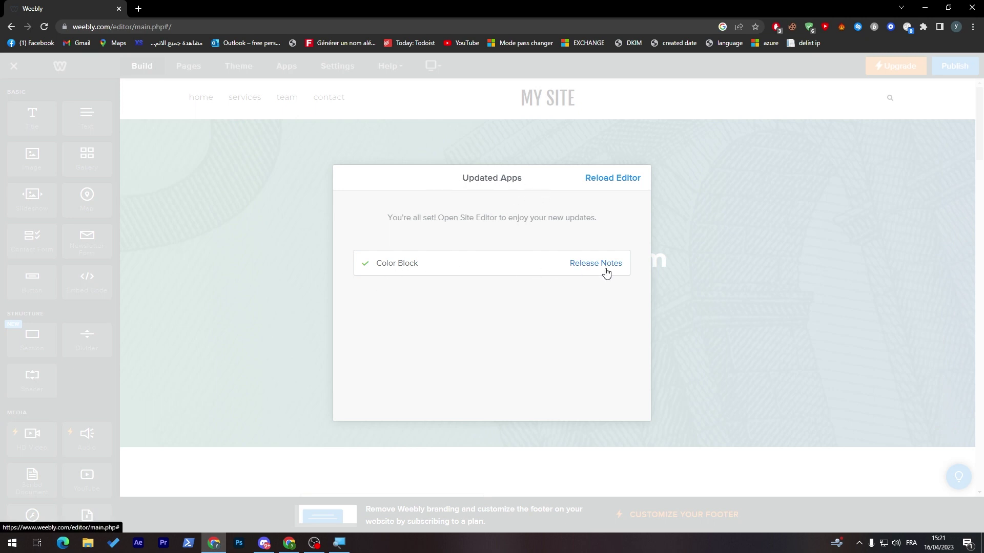
{"action": "left_click", "coordinate": [593, 179]}
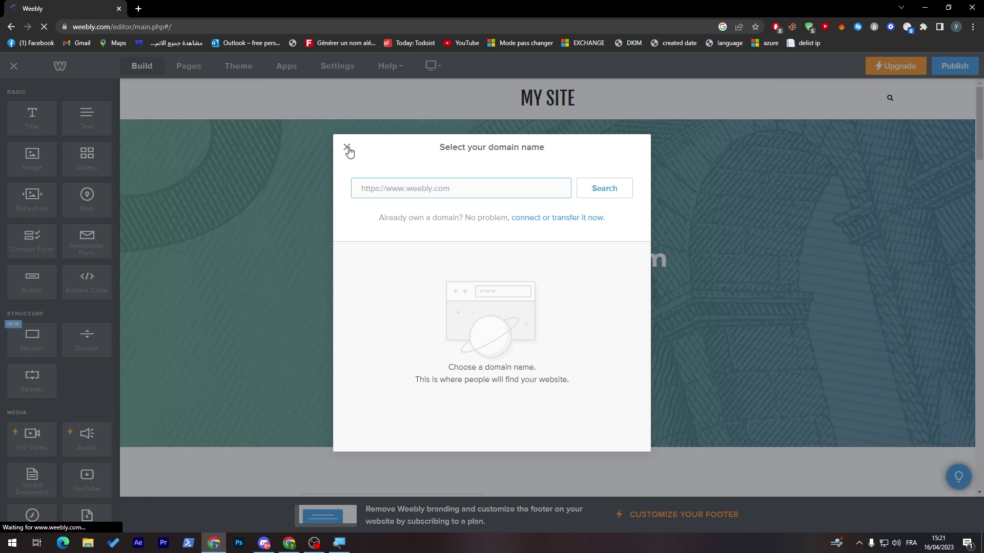
{"action": "left_click", "coordinate": [347, 148]}
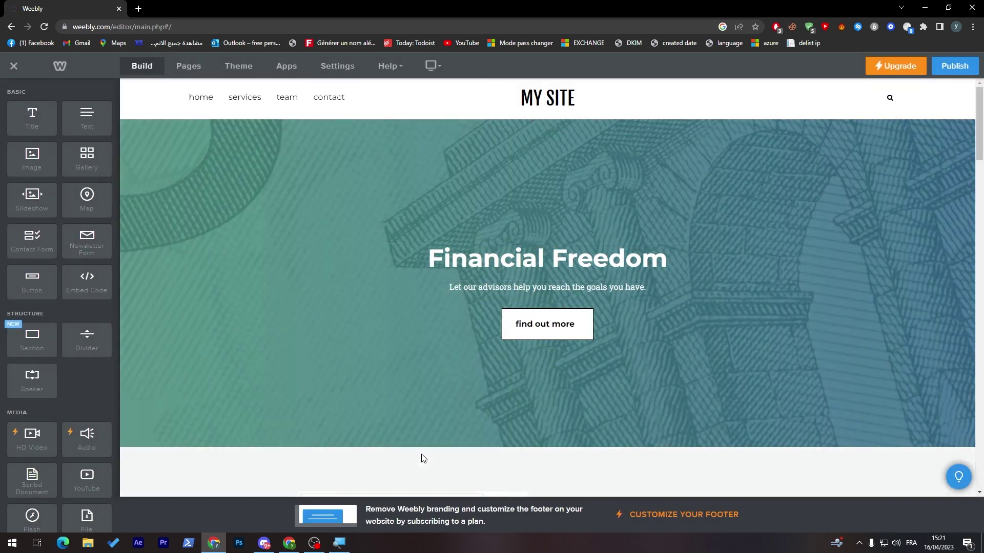
Replace the site title in the page header with "TUTORIAL"
{"action": "mouse_move", "coordinate": [329, 423]}
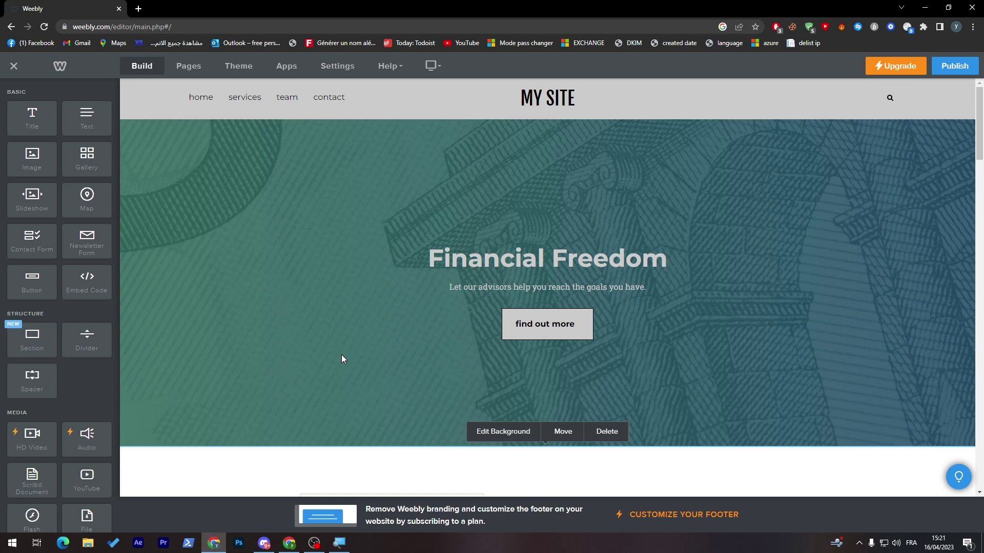
{"action": "left_click", "coordinate": [551, 115]}
{"action": "triple_click", "coordinate": [559, 98]}
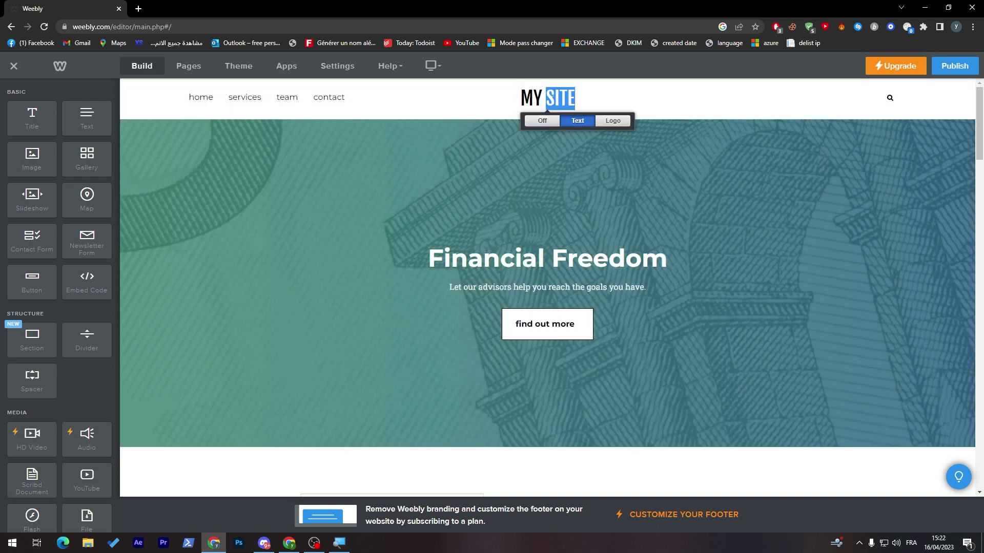
{"action": "type", "text": "F"}
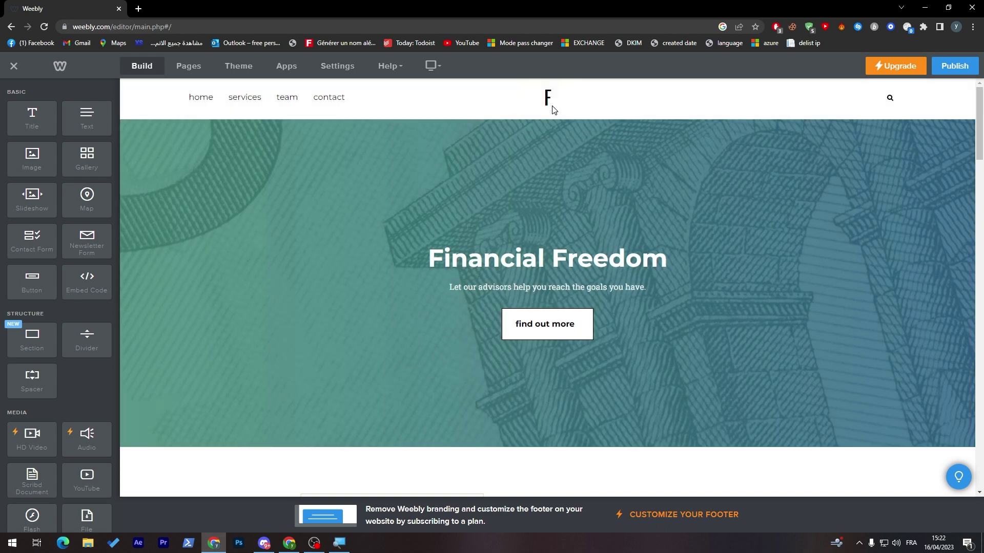
{"action": "key", "text": "BackSpace"}
{"action": "type", "text": "YU"}
{"action": "key", "text": "BackSpace"}
{"action": "key", "text": "BackSpace"}
{"action": "type", "text": "TUTORE"}
{"action": "key", "text": "BackSpace"}
{"action": "type", "text": "IAL"}
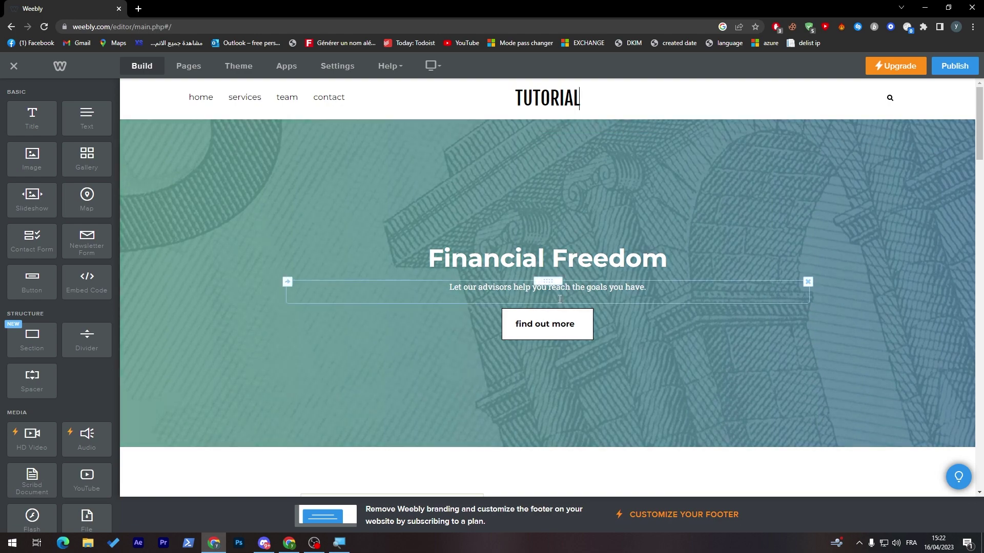
Change the text of the "find out more" button in the banner to "Buy now"
{"action": "left_click", "coordinate": [560, 299]}
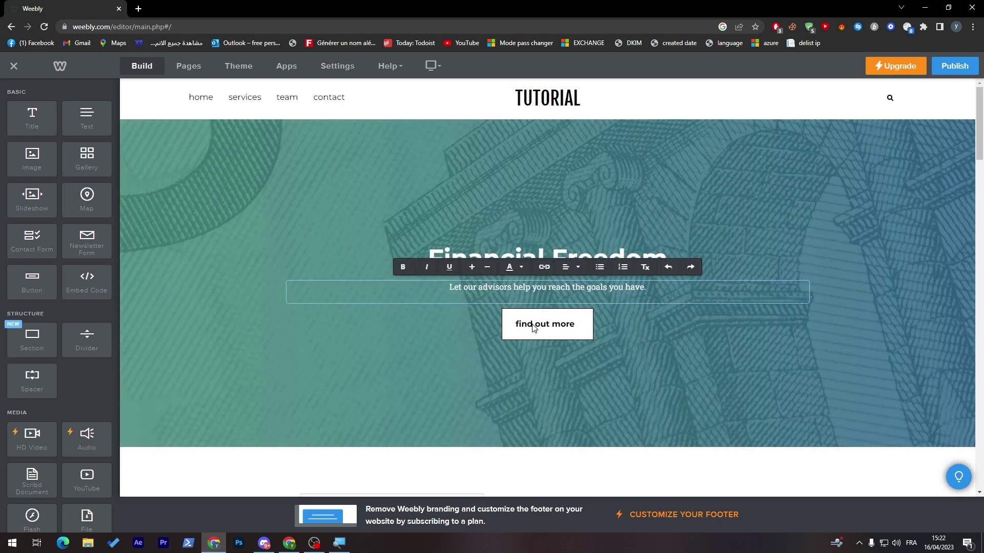
{"action": "left_click", "coordinate": [535, 328]}
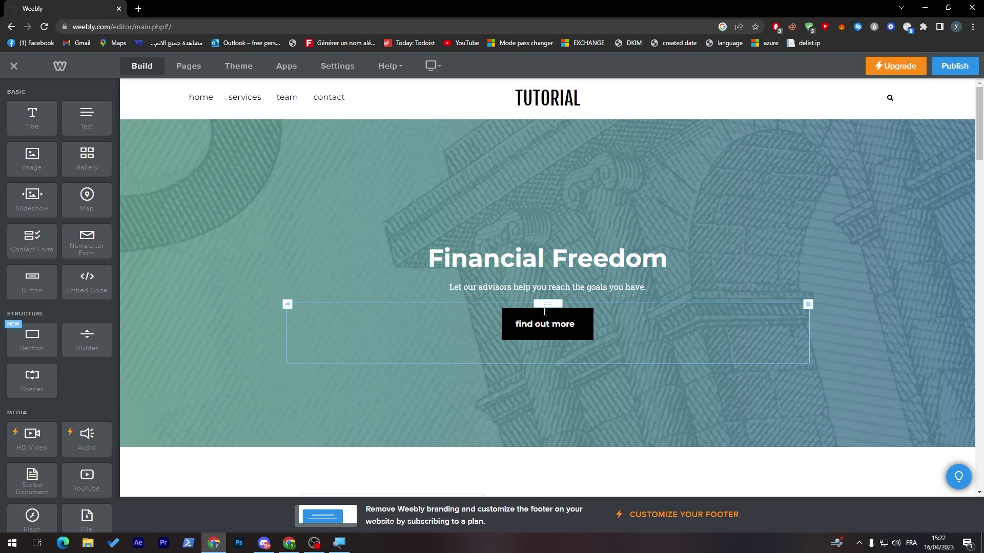
{"action": "right_click", "coordinate": [543, 322]}
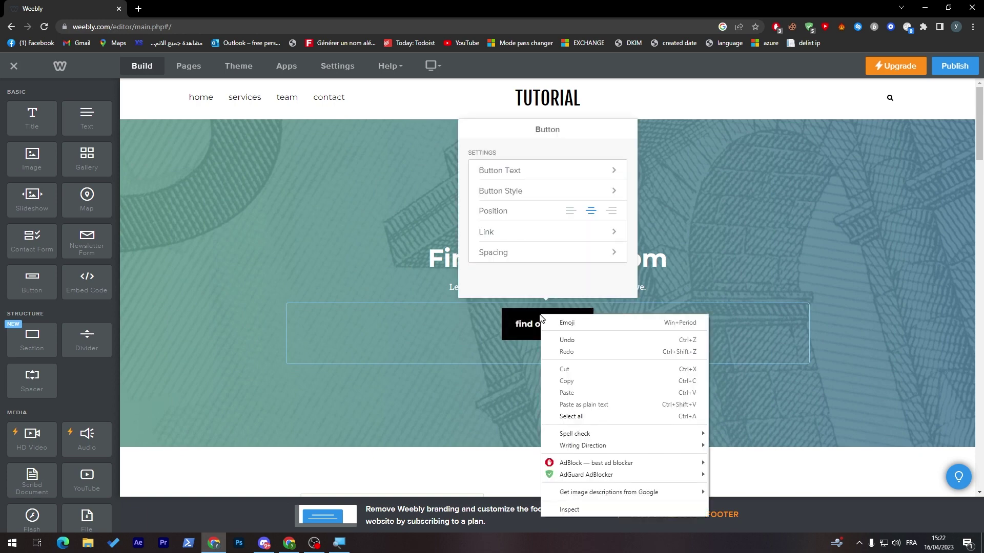
{"action": "left_click", "coordinate": [515, 296]}
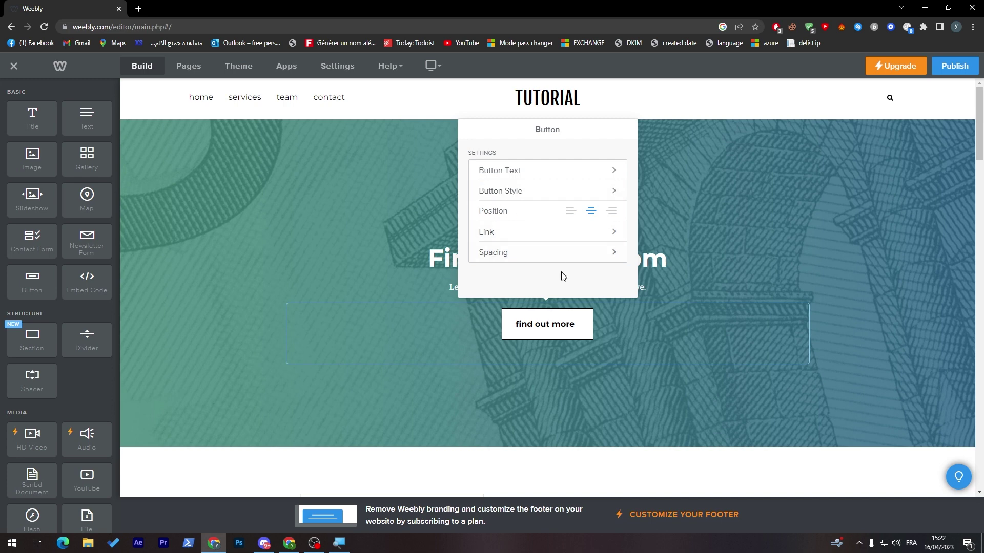
{"action": "left_click", "coordinate": [532, 174]}
{"action": "left_click_drag", "start_coordinate": [533, 170], "coordinate": [477, 169]}
{"action": "type", "text": "Buy now"}
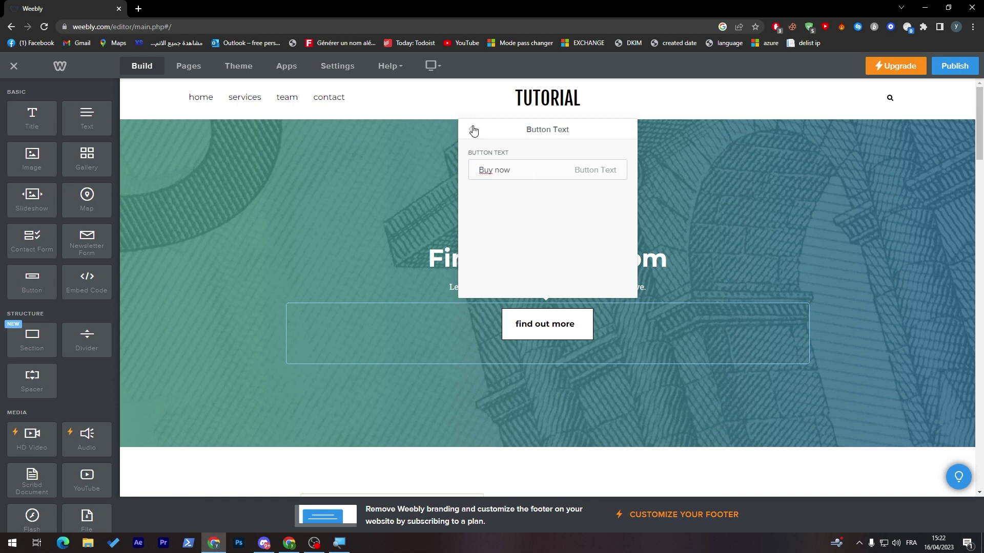
{"action": "left_click", "coordinate": [473, 131]}
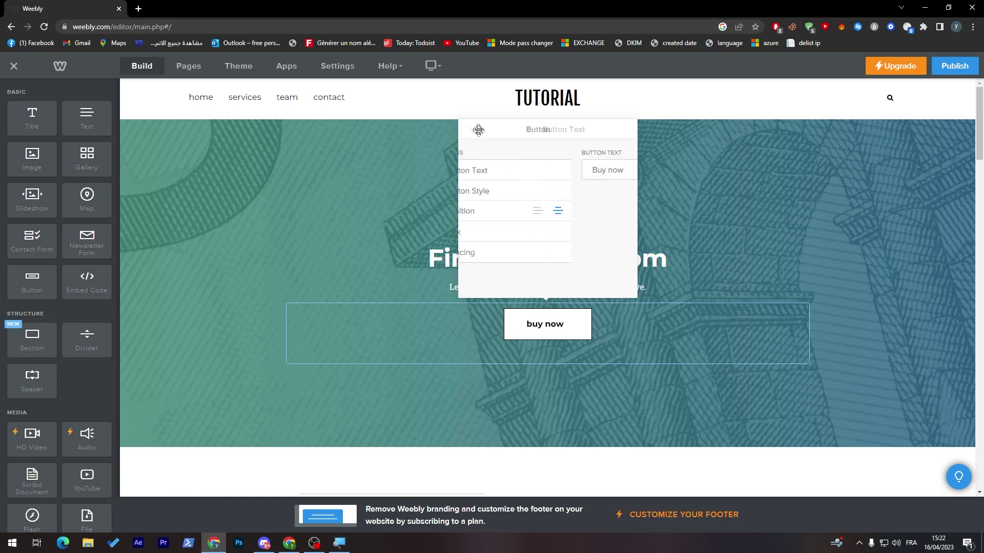
Change the style of the banner's "buy now" button to the small filled green design
{"action": "left_click", "coordinate": [493, 196]}
{"action": "left_click", "coordinate": [518, 202]}
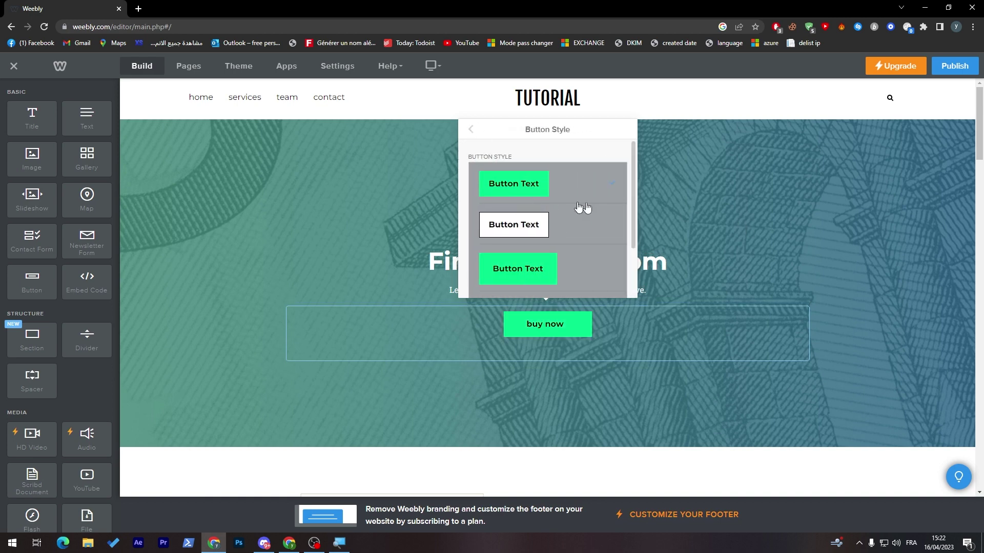
{"action": "left_click_drag", "start_coordinate": [634, 200], "coordinate": [623, 263]}
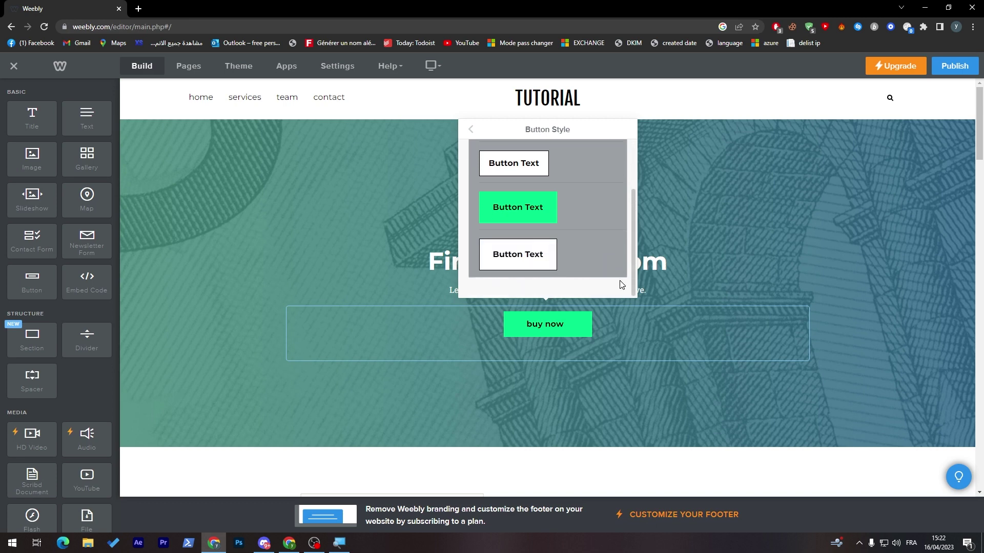
{"action": "left_click", "coordinate": [470, 129]}
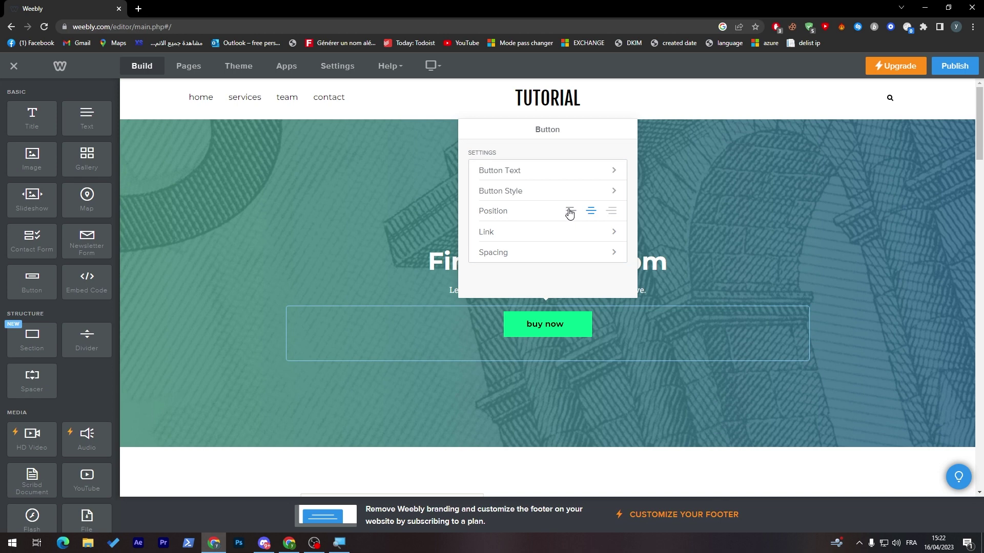
Try the left and right alignments for the "buy now" button and restore its center alignment
{"action": "left_click", "coordinate": [570, 212]}
{"action": "left_click", "coordinate": [610, 212]}
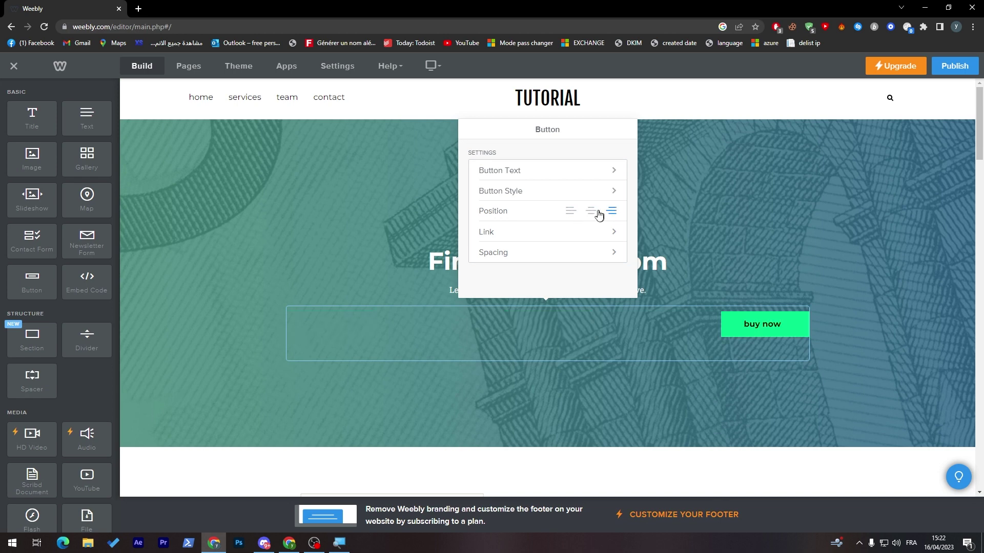
{"action": "left_click", "coordinate": [591, 211]}
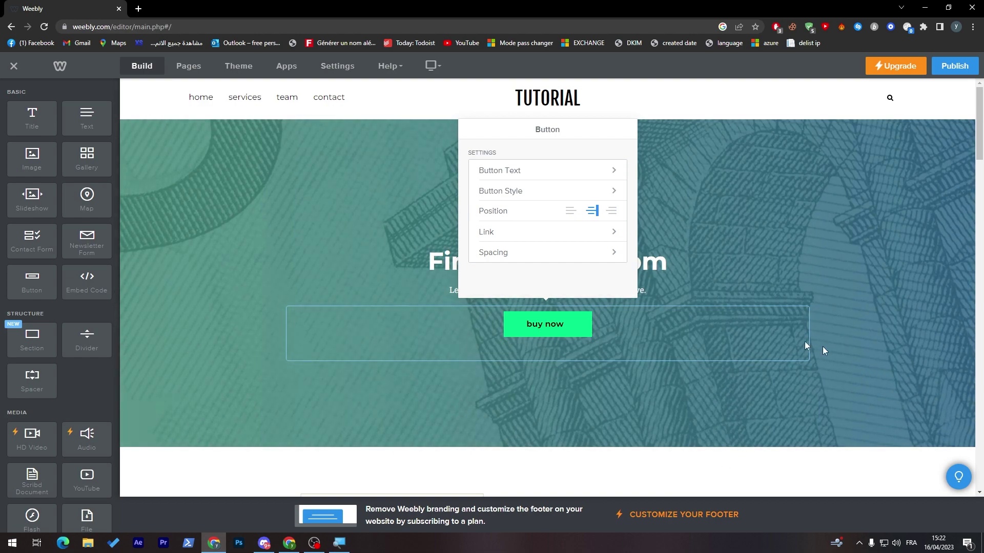
{"action": "left_click", "coordinate": [603, 236]}
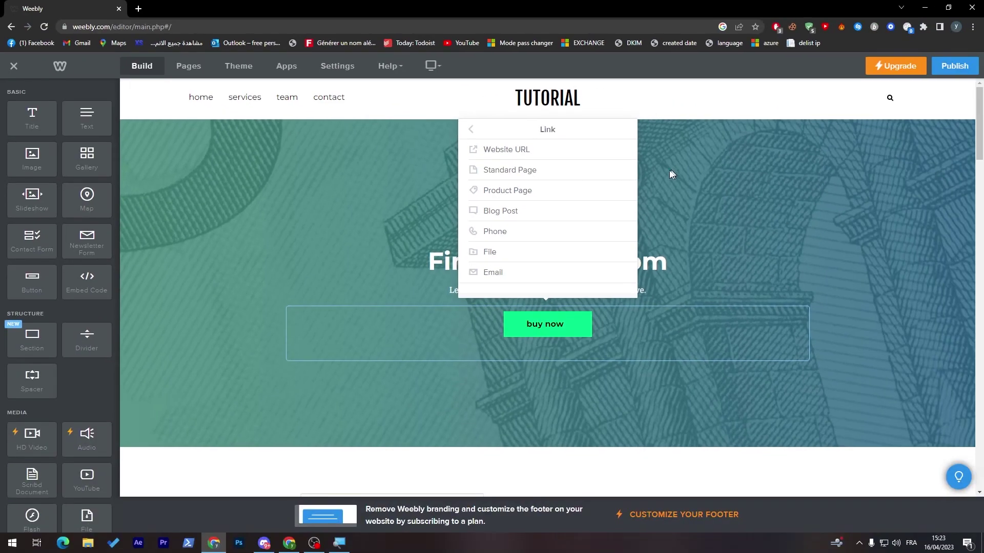
{"action": "left_click", "coordinate": [512, 158]}
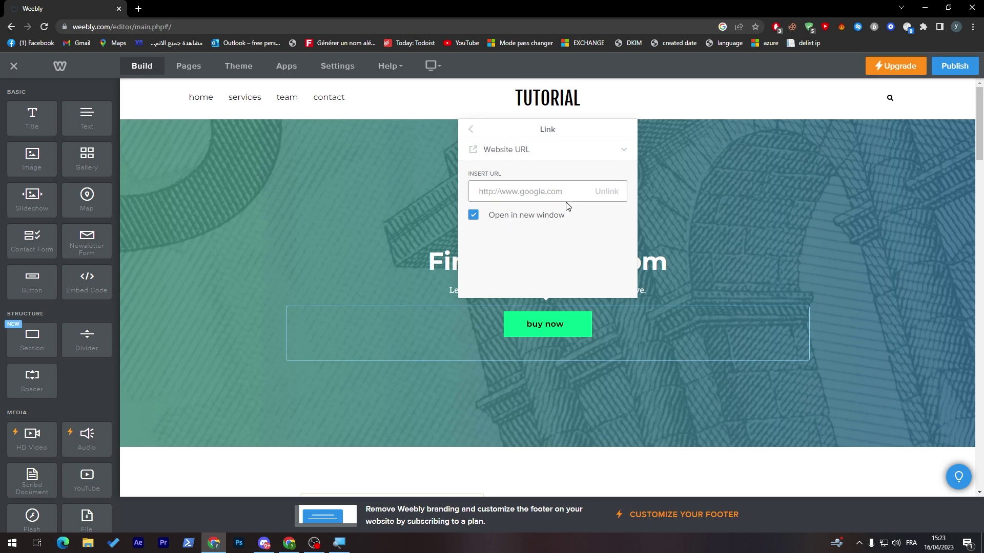
{"action": "left_click", "coordinate": [526, 201]}
{"action": "type", "text": "http://www.google.com"}
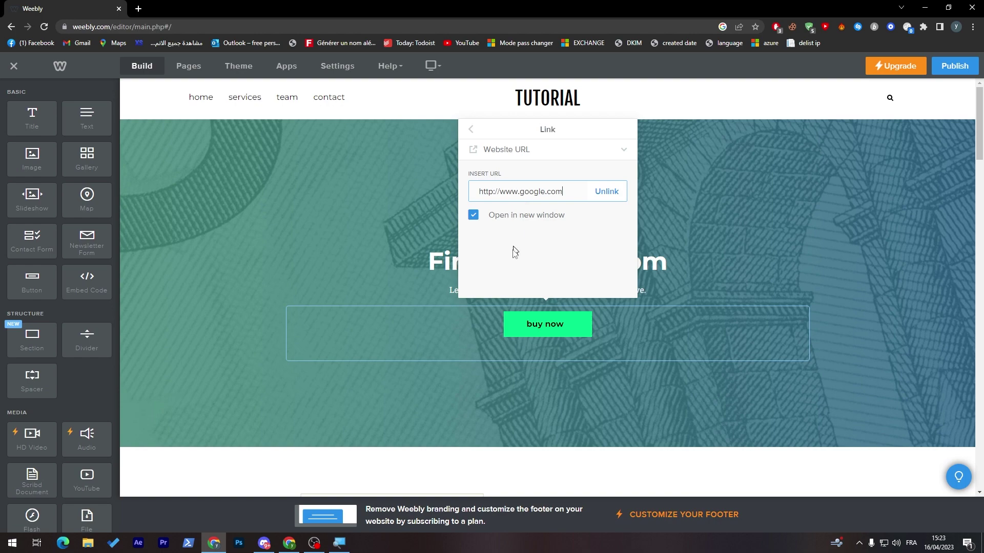
{"action": "left_click", "coordinate": [623, 149]}
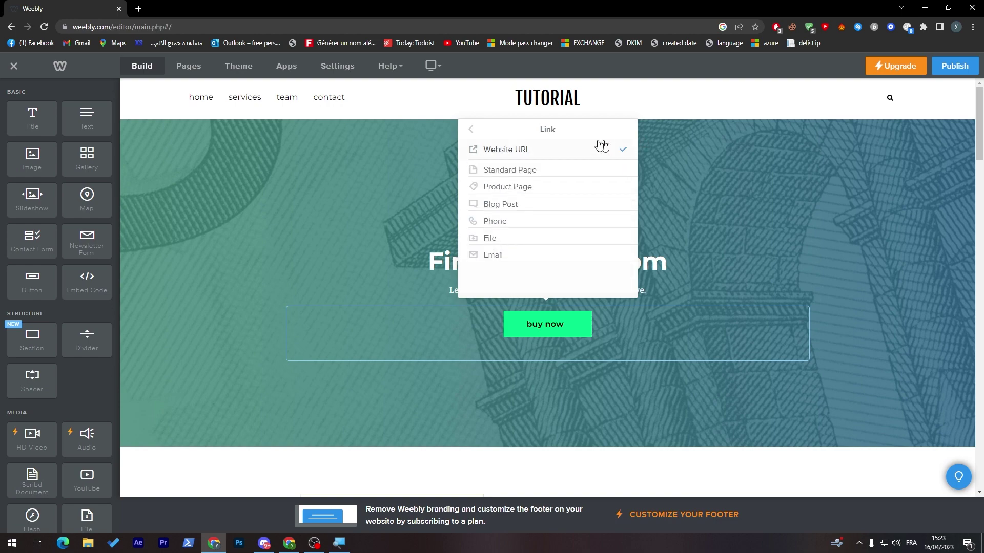
{"action": "left_click", "coordinate": [471, 132]}
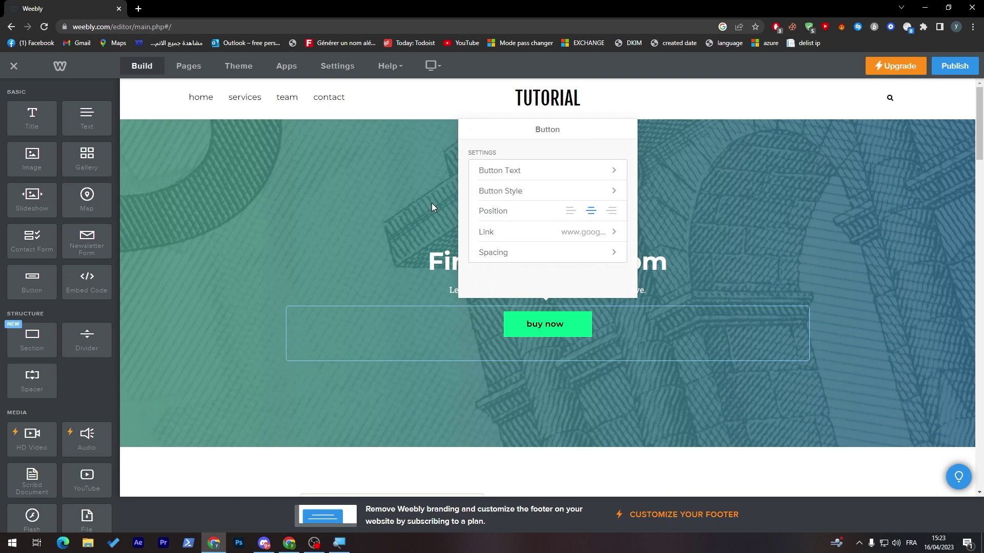
{"action": "left_click", "coordinate": [686, 407]}
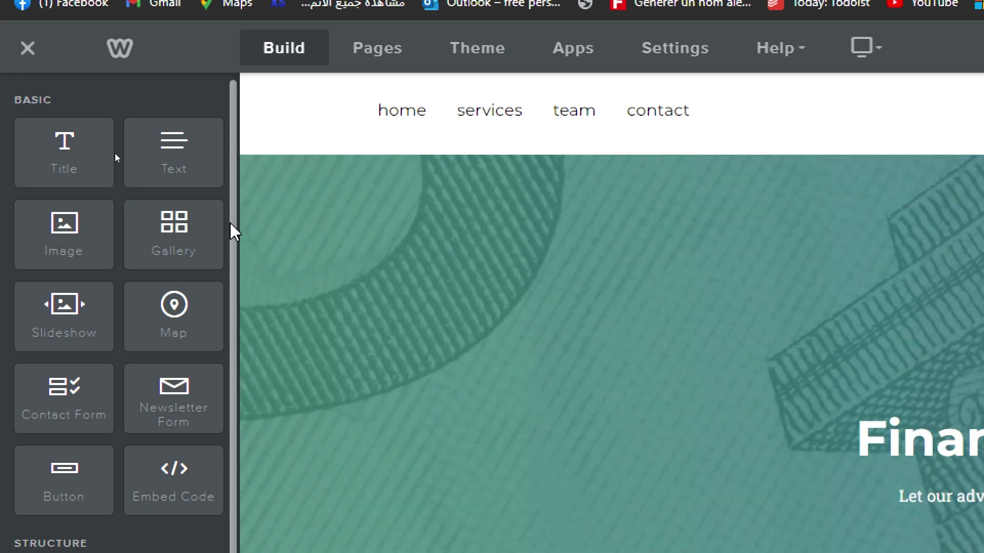
Add an Embed Code element below the "buy now" button in the banner and open its custom HTML for editing
{"action": "left_click_drag", "start_coordinate": [232, 162], "coordinate": [228, 303]}
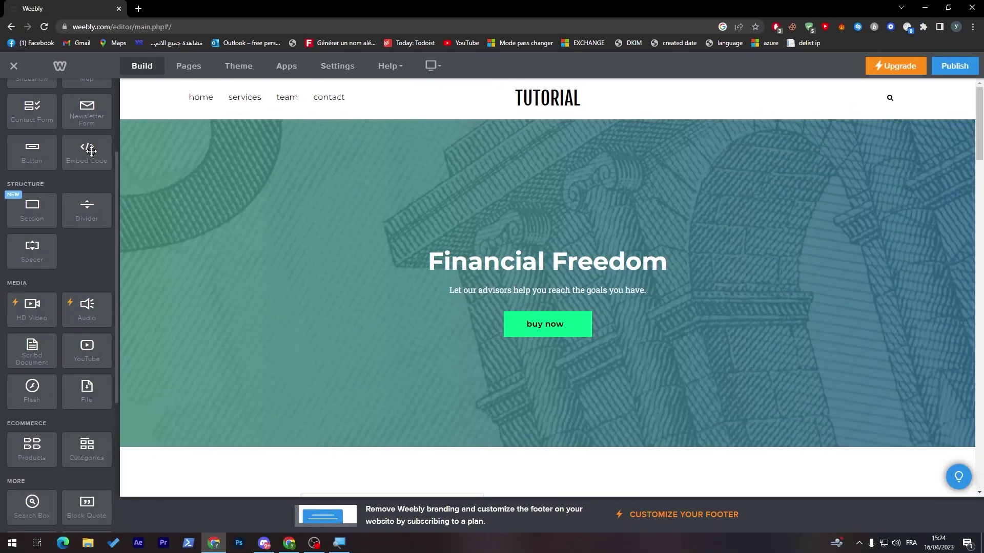
{"action": "left_click_drag", "start_coordinate": [180, 221], "coordinate": [944, 547]}
{"action": "left_click_drag", "start_coordinate": [473, 315], "coordinate": [558, 347]}
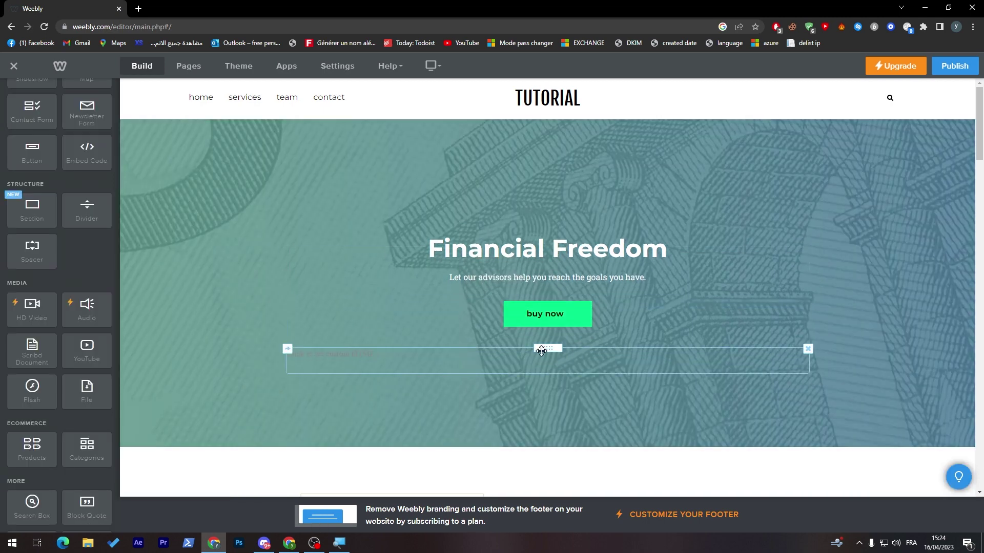
{"action": "left_click", "coordinate": [537, 342]}
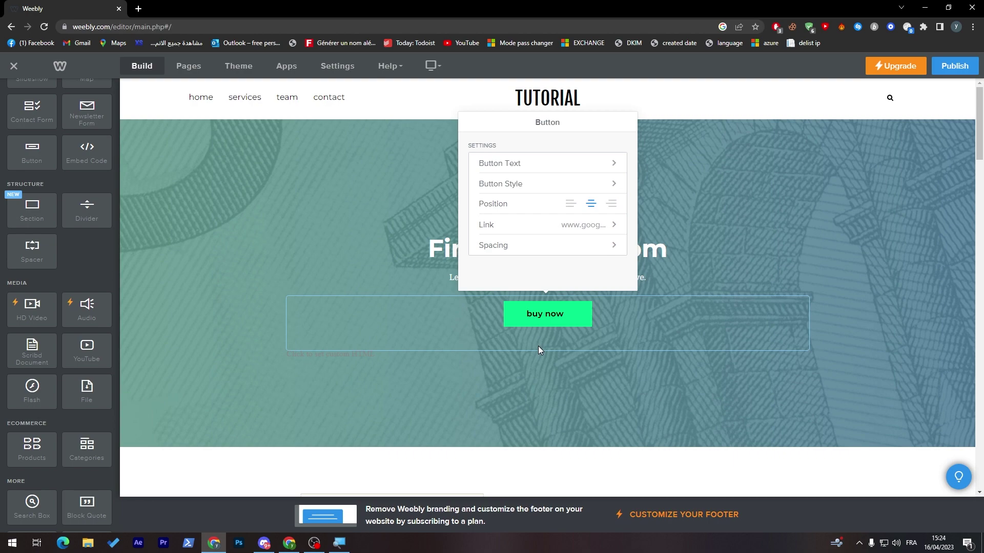
{"action": "left_click", "coordinate": [538, 345]}
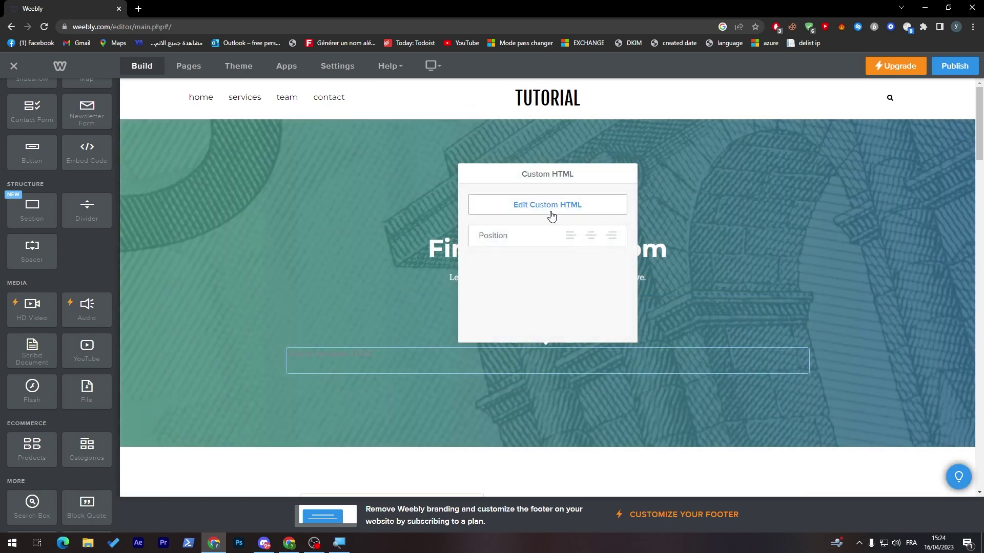
{"action": "left_click", "coordinate": [548, 207]}
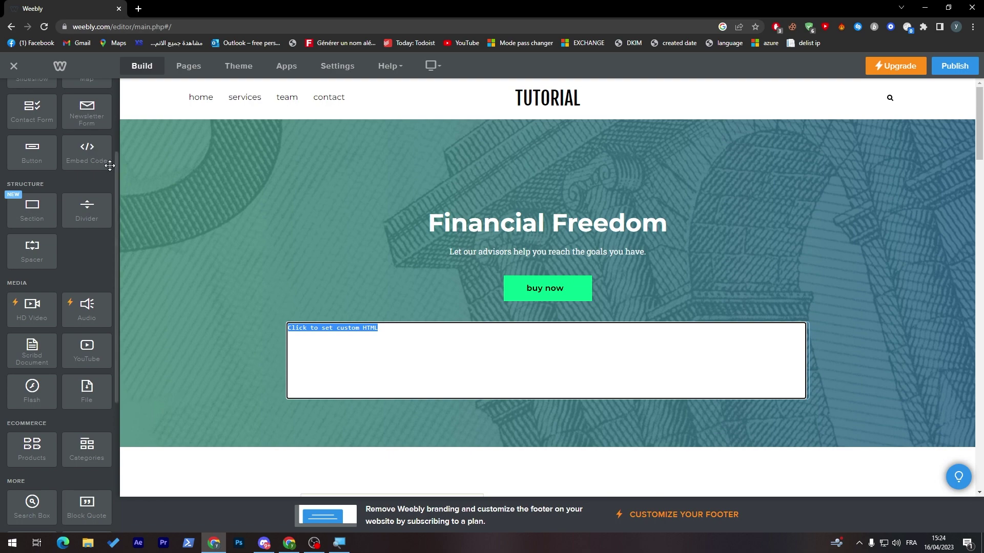
Look through the Basic, Structure, Media, Ecommerce and More elements available for the page
{"action": "scroll", "coordinate": [77, 333], "scroll_direction": "down", "scroll_amount": 5}
{"action": "scroll", "coordinate": [76, 377], "scroll_direction": "up", "scroll_amount": 8}
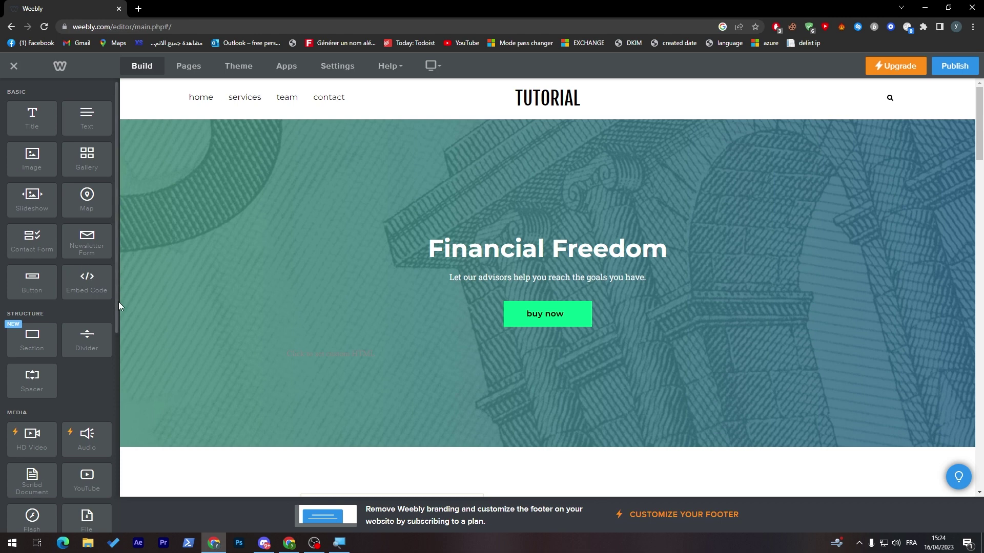
{"action": "scroll", "coordinate": [117, 307], "scroll_direction": "down", "scroll_amount": 1}
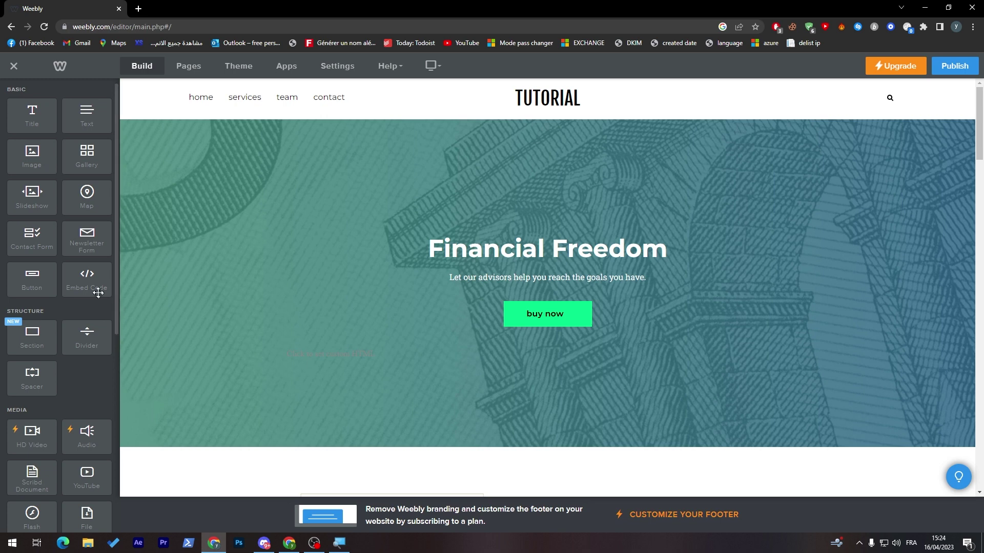
{"action": "left_click_drag", "start_coordinate": [118, 306], "coordinate": [119, 377]}
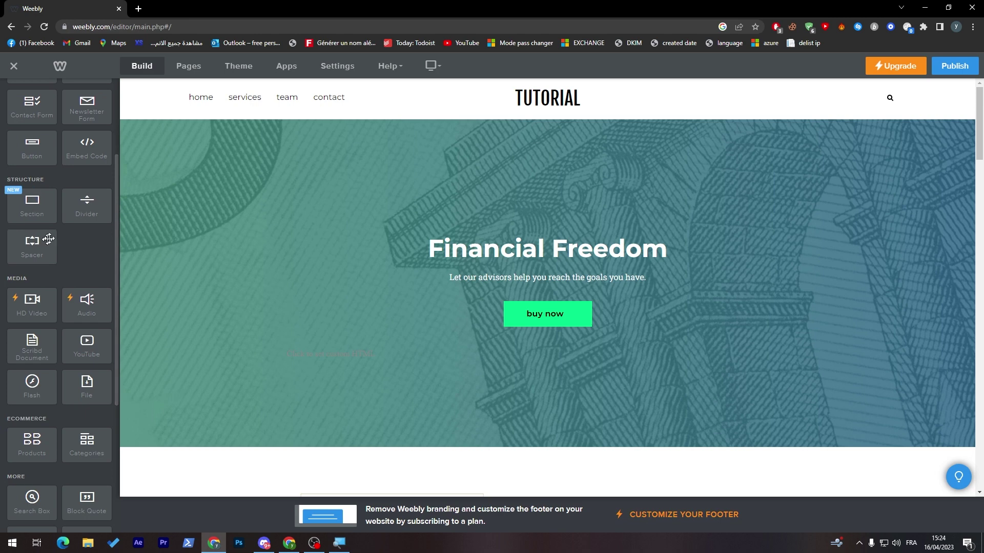
{"action": "left_click_drag", "start_coordinate": [50, 246], "coordinate": [127, 319]}
{"action": "scroll", "coordinate": [103, 279], "scroll_direction": "up", "scroll_amount": 1}
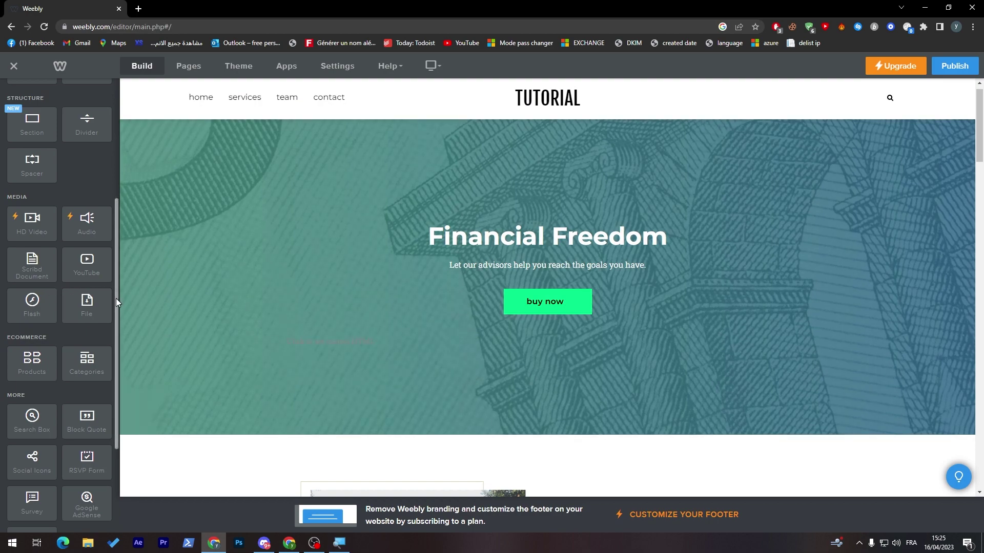
Place a Google AdSense element below the "buy now" button in the banner and cancel its account authorization
{"action": "scroll", "coordinate": [60, 353], "scroll_direction": "down", "scroll_amount": 1}
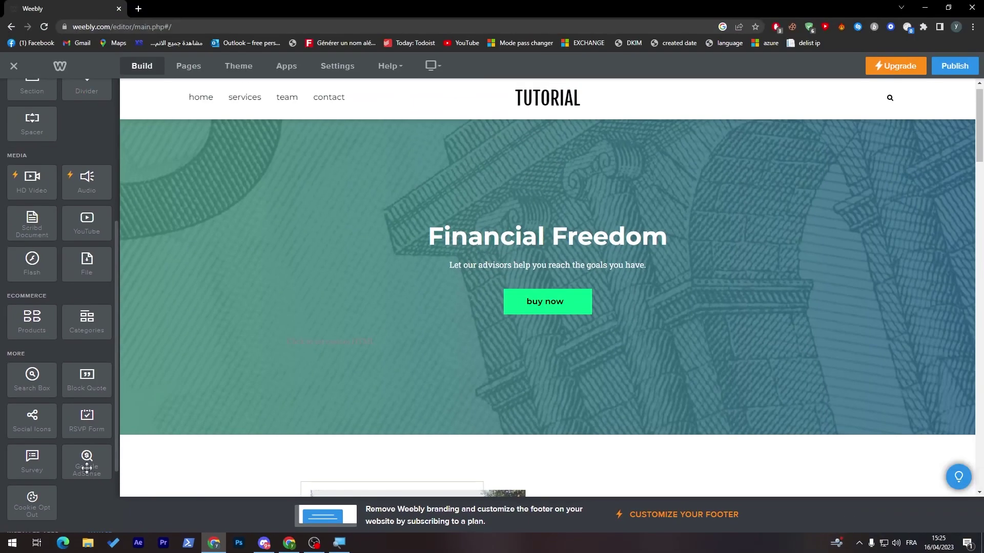
{"action": "left_click_drag", "start_coordinate": [86, 468], "coordinate": [552, 361]}
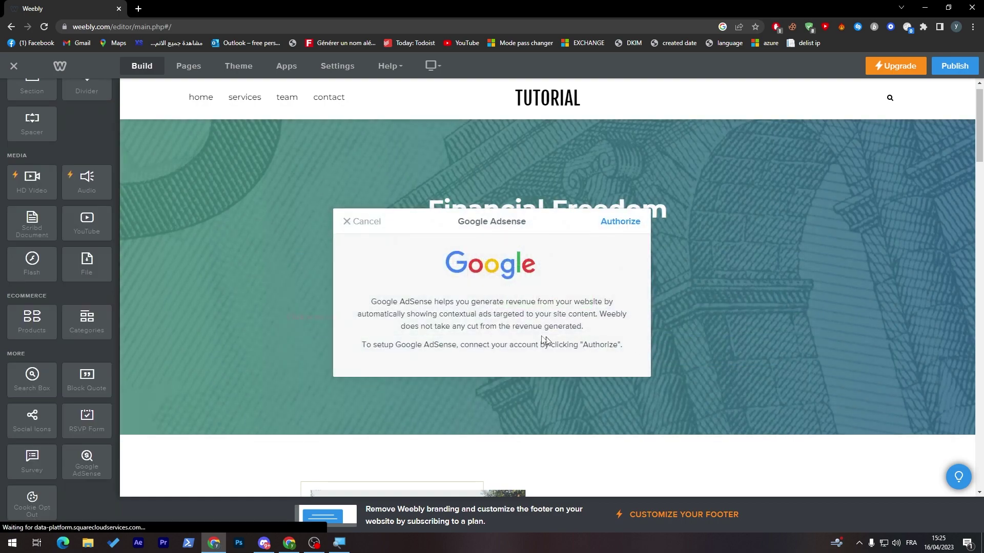
{"action": "left_click_drag", "start_coordinate": [401, 301], "coordinate": [487, 315]}
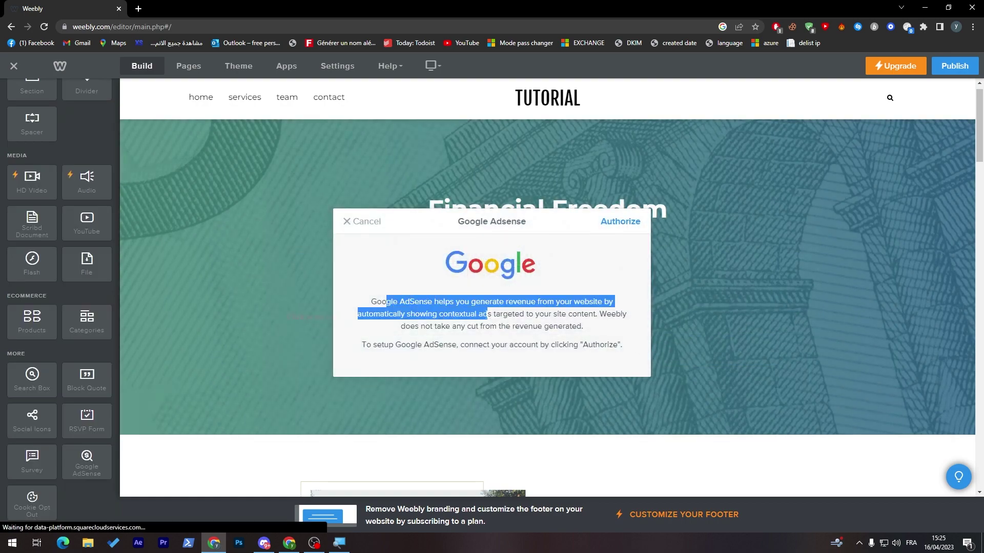
{"action": "left_click", "coordinate": [487, 315]}
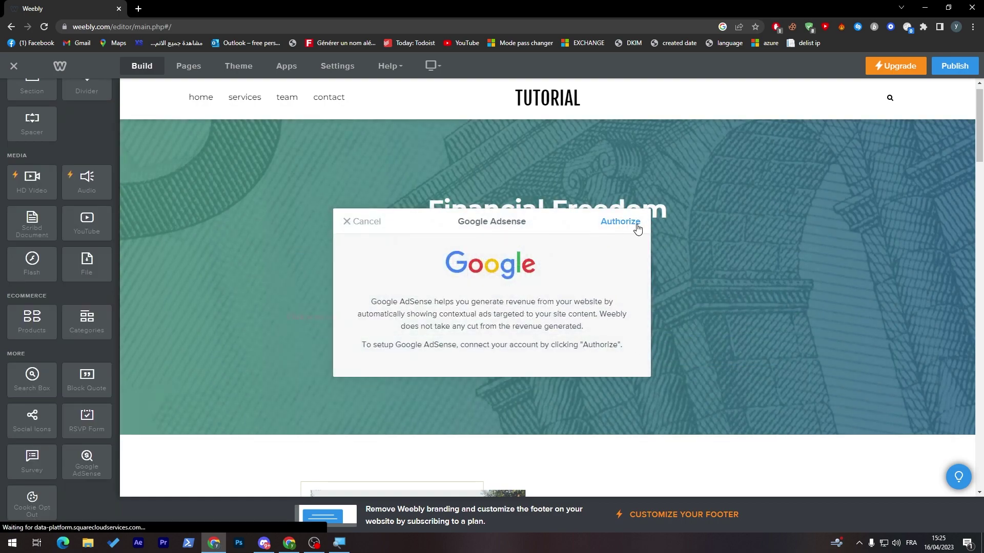
{"action": "left_click", "coordinate": [359, 222]}
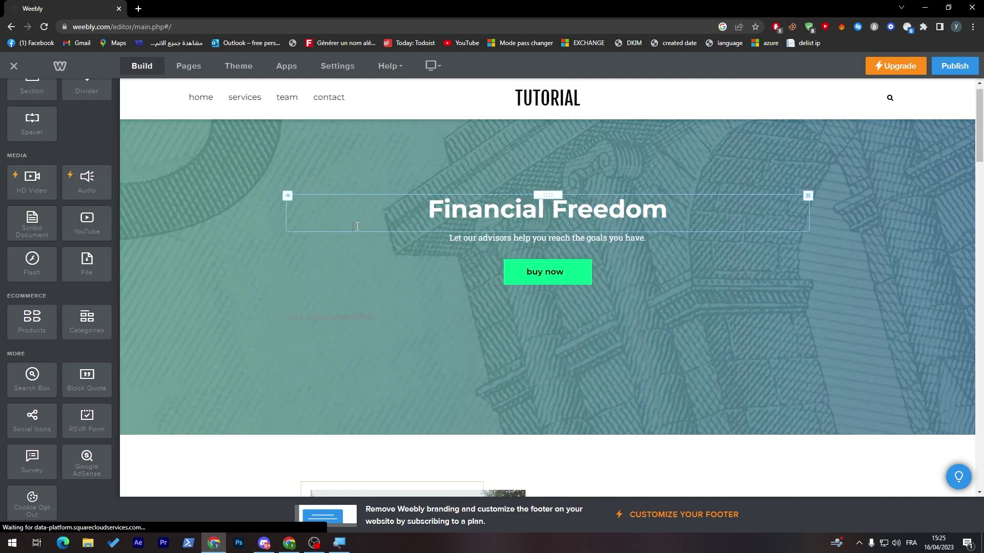